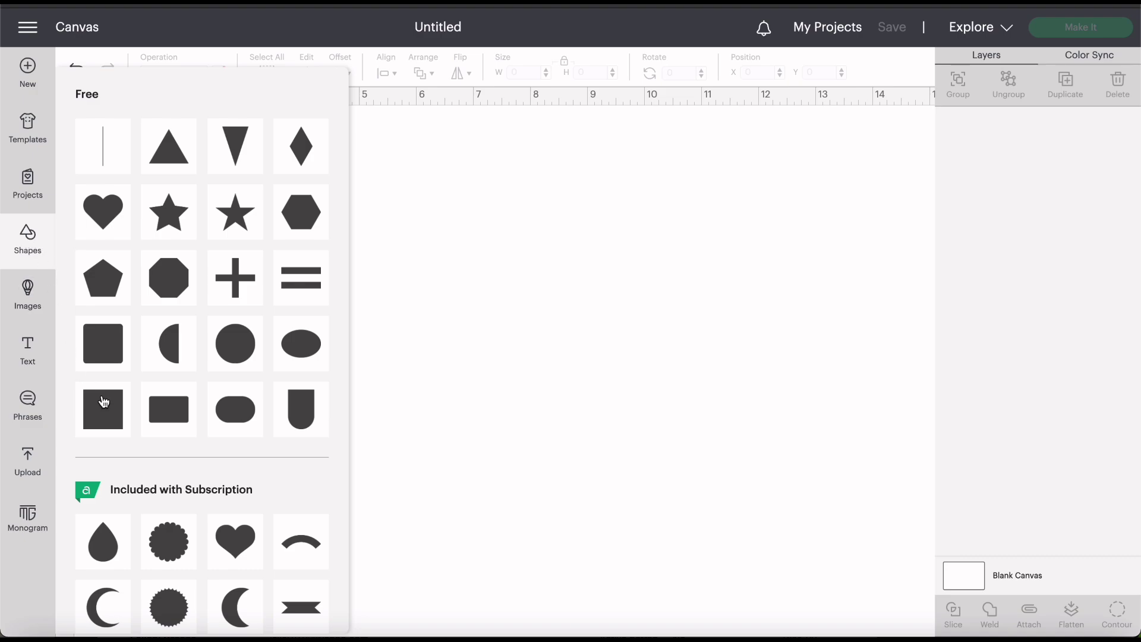
# Add a square to the canvas and resize it, with proportions unlocked, to 12 in wide by 6 in high.
pyautogui.click(113, 415)
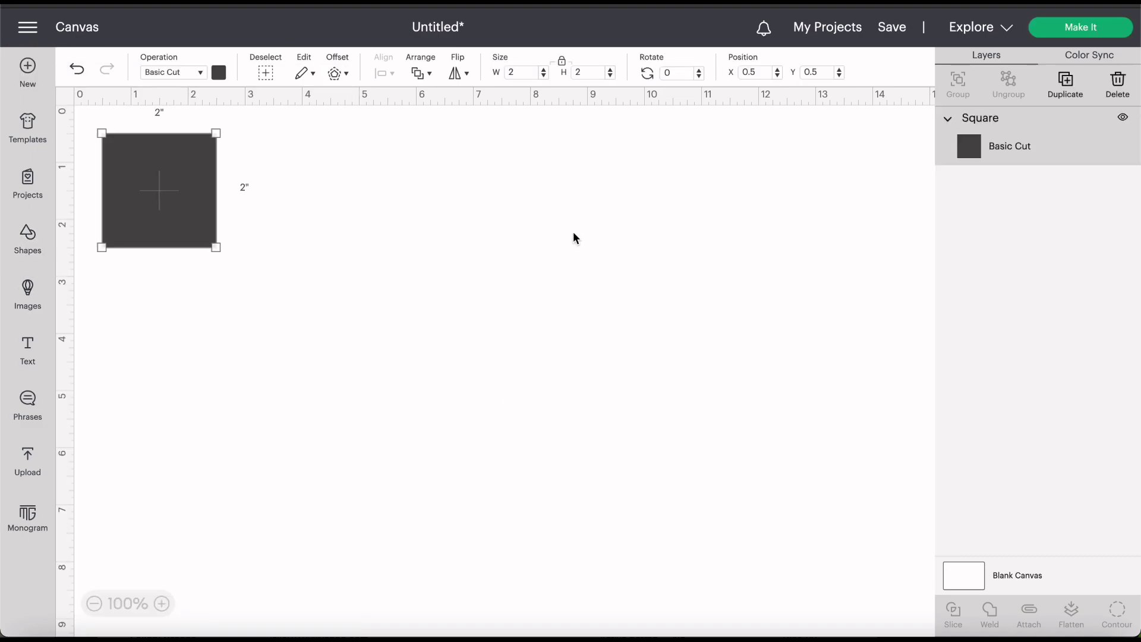
pyautogui.click(563, 68)
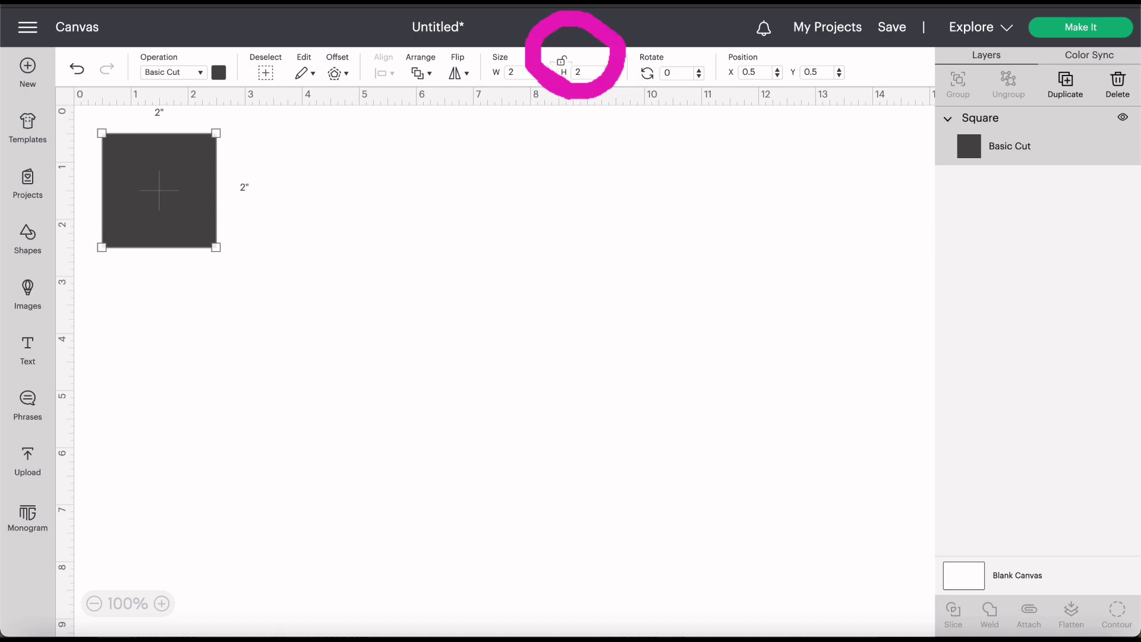
pyautogui.click(521, 70)
pyautogui.click(591, 69)
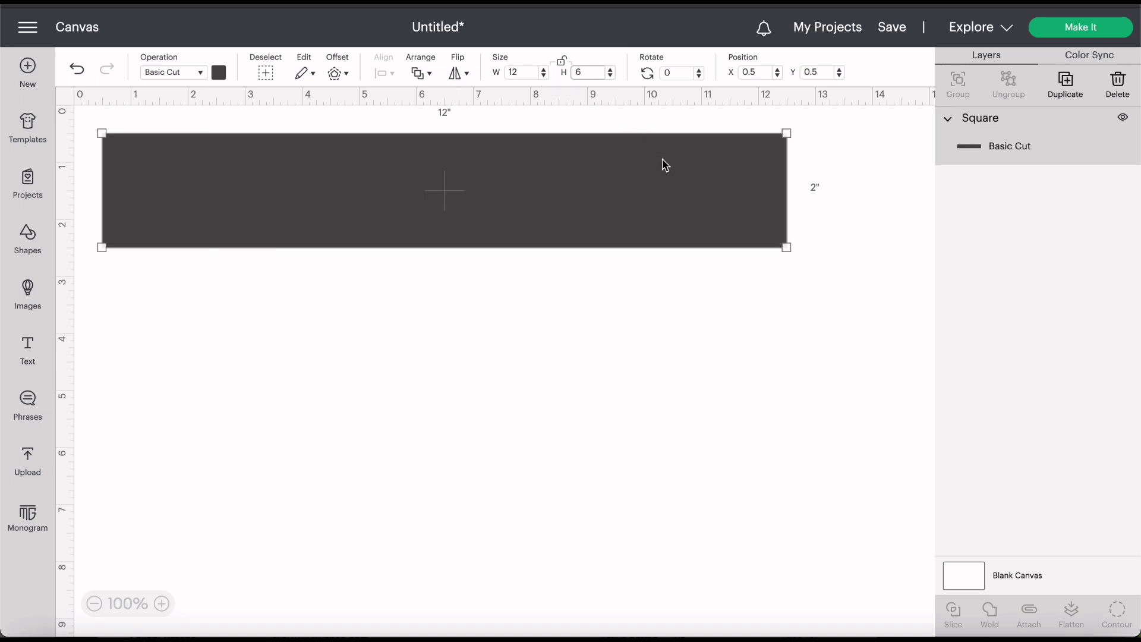
pyautogui.write('6')
pyautogui.press('Return')
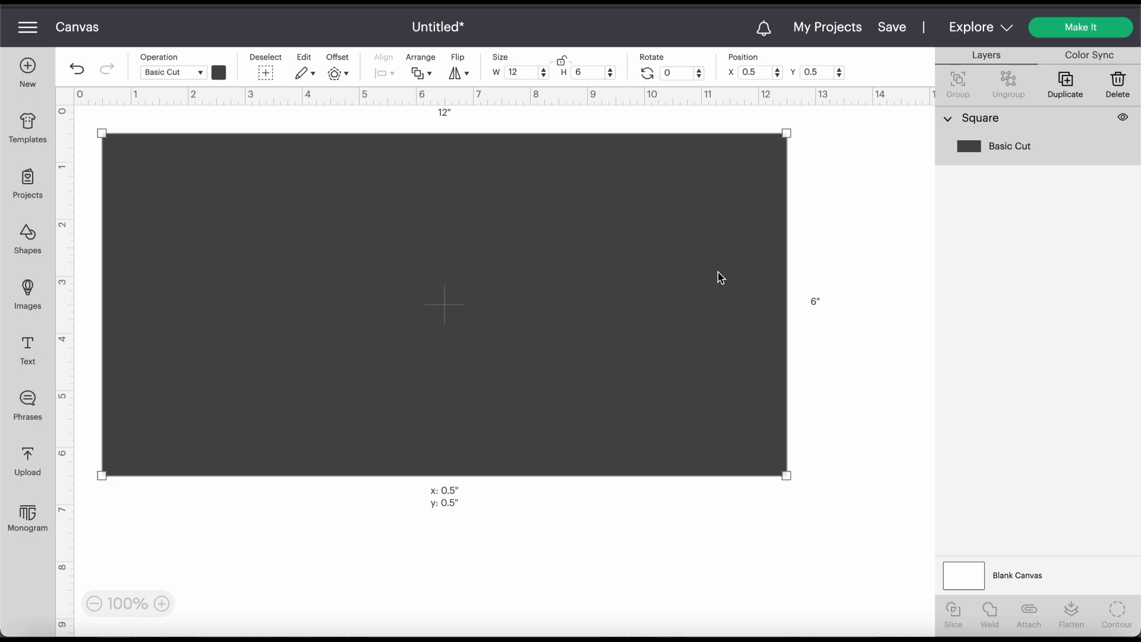
pyautogui.moveTo(721, 277); pyautogui.dragTo(744, 291)
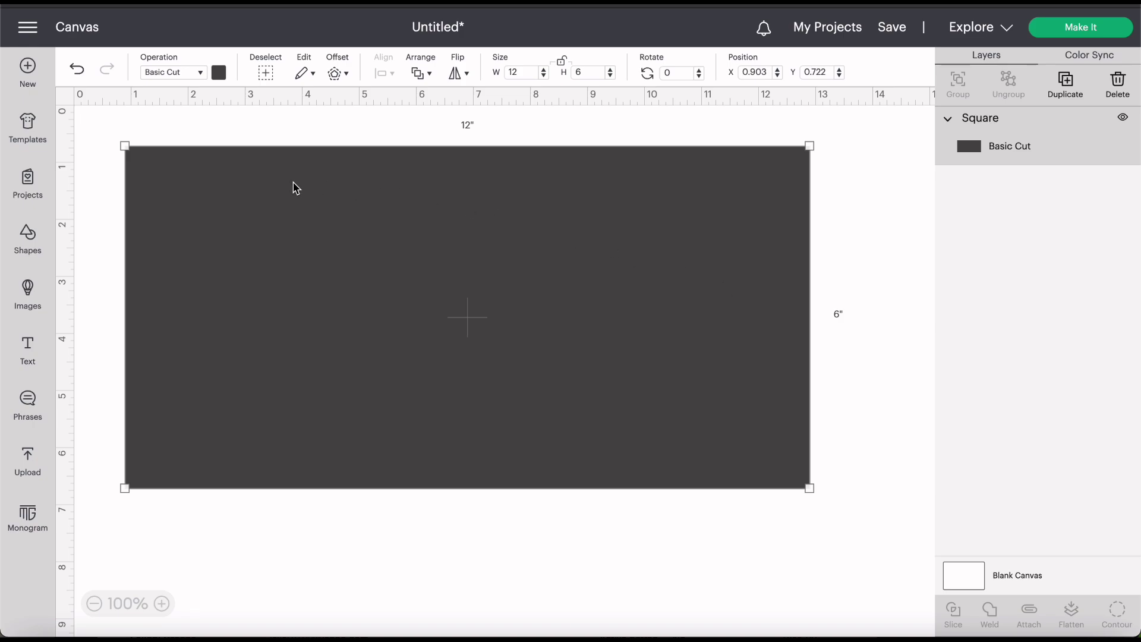
# Add a circle shape and place it near the middle of the dark rectangle.
pyautogui.click(27, 241)
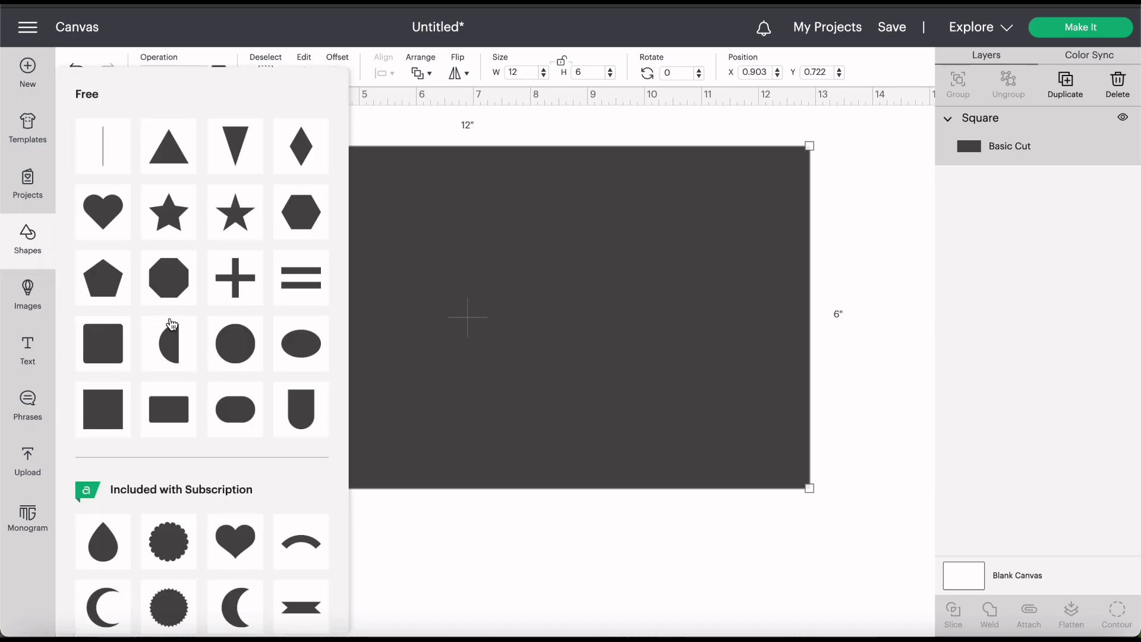
pyautogui.click(243, 350)
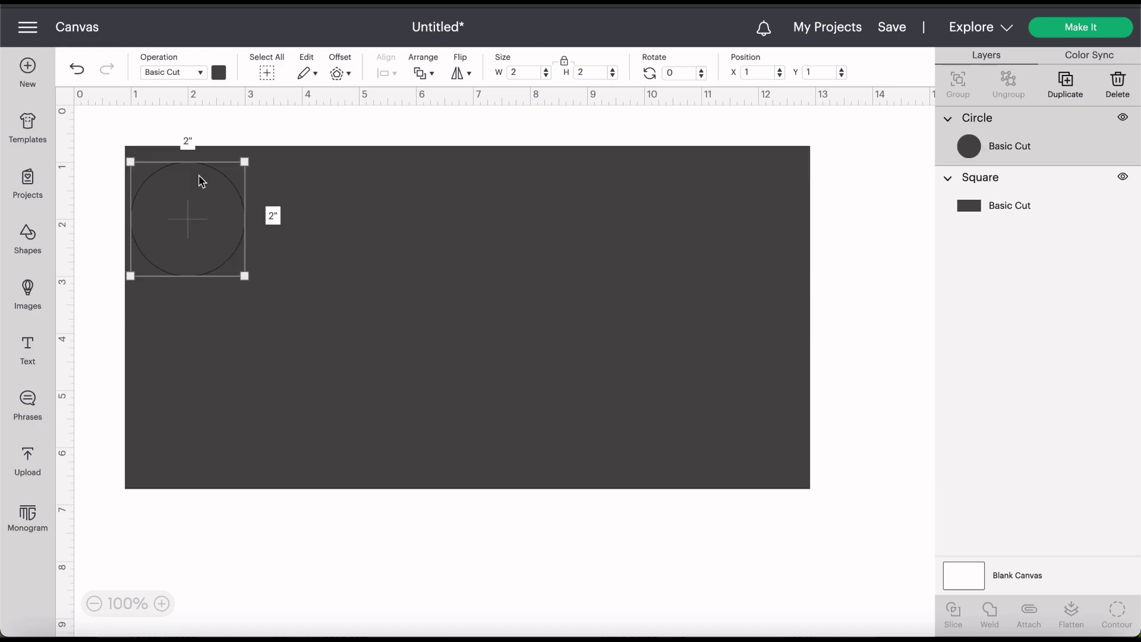
pyautogui.moveTo(196, 229); pyautogui.dragTo(490, 331)
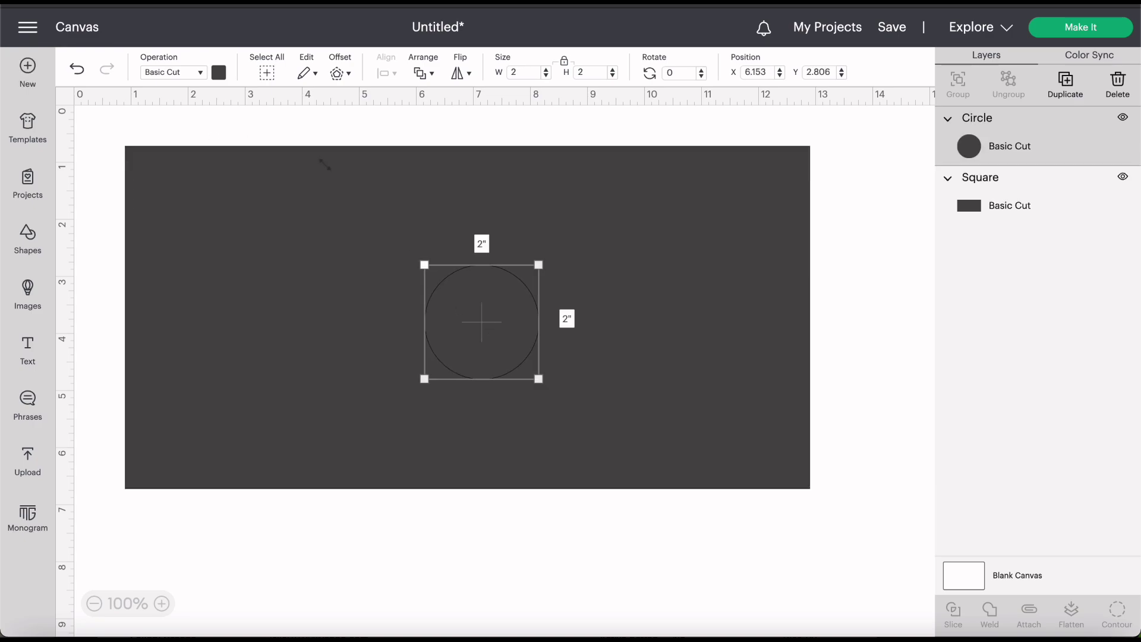
# Colour the circle purple and enlarge it to about 4.9 in across within the rectangle.
pyautogui.click(223, 77)
pyautogui.click(255, 183)
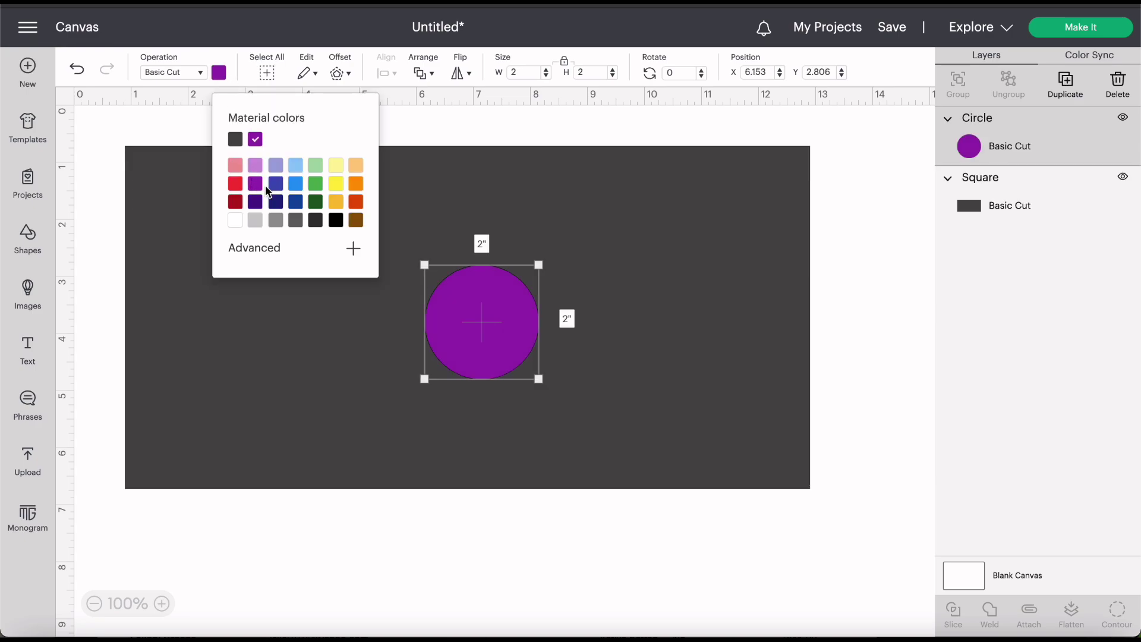
pyautogui.moveTo(500, 355); pyautogui.dragTo(545, 322)
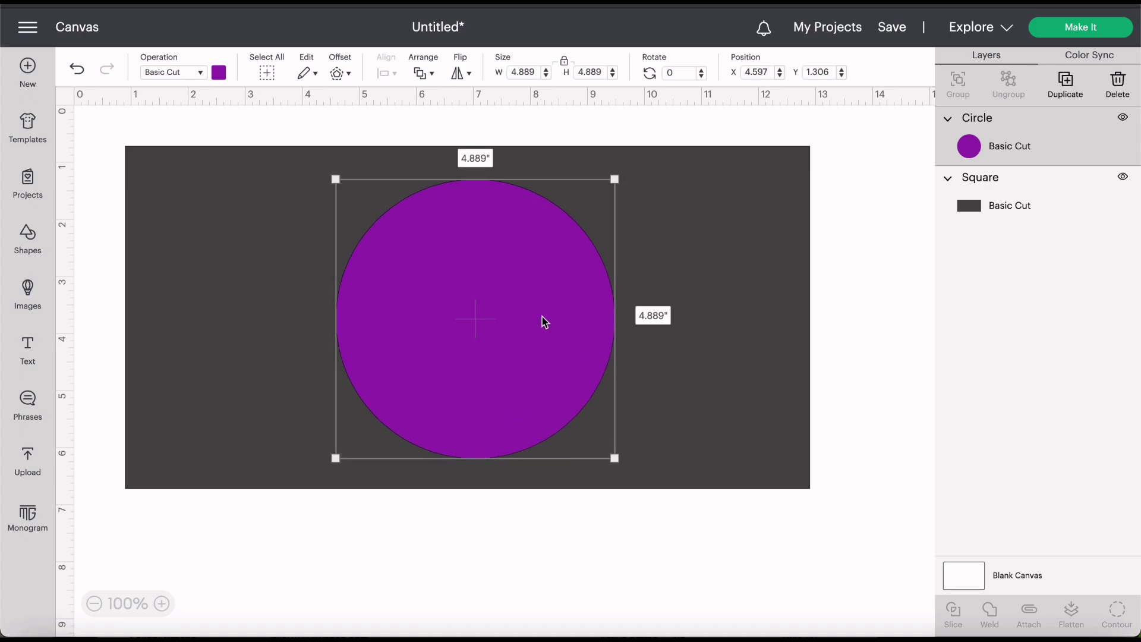
# Centre the purple circle and the rectangle horizontally on each other.
pyautogui.keyDown('shift'); pyautogui.click(258, 213); pyautogui.keyUp('shift')
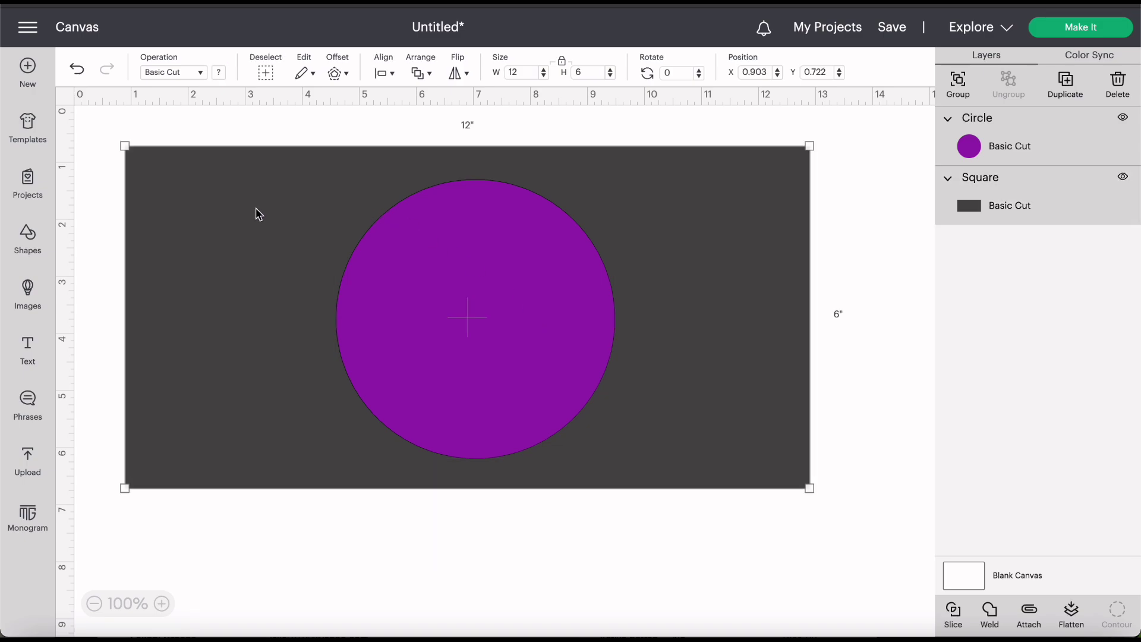
pyautogui.click(386, 73)
pyautogui.click(437, 143)
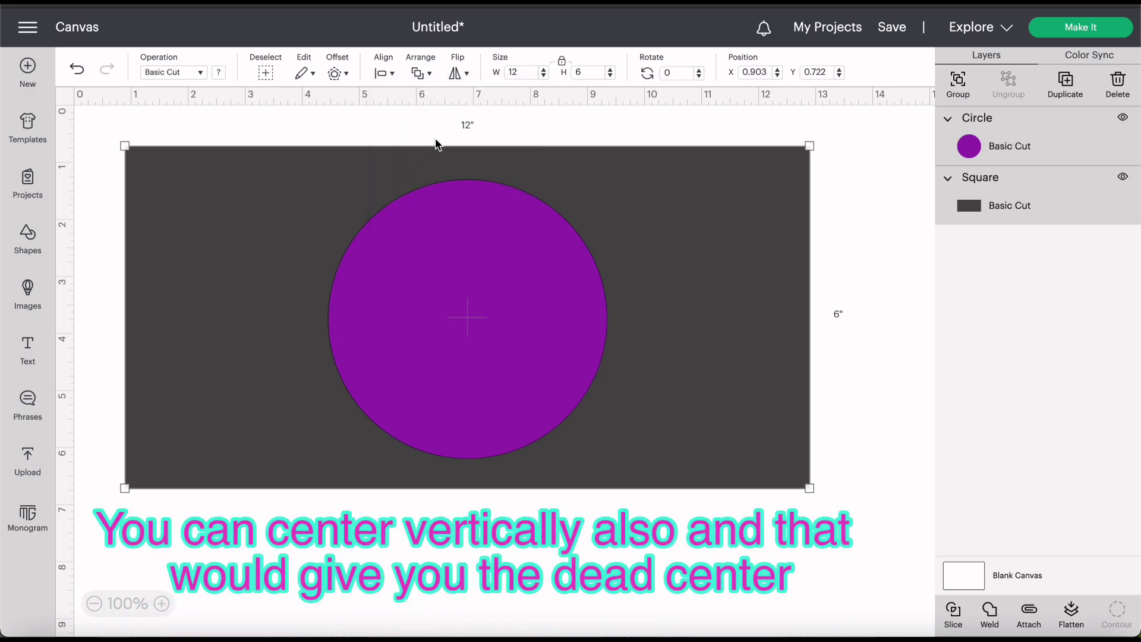
# Slice the purple circle out of the dark rectangle.
pyautogui.click(592, 296)
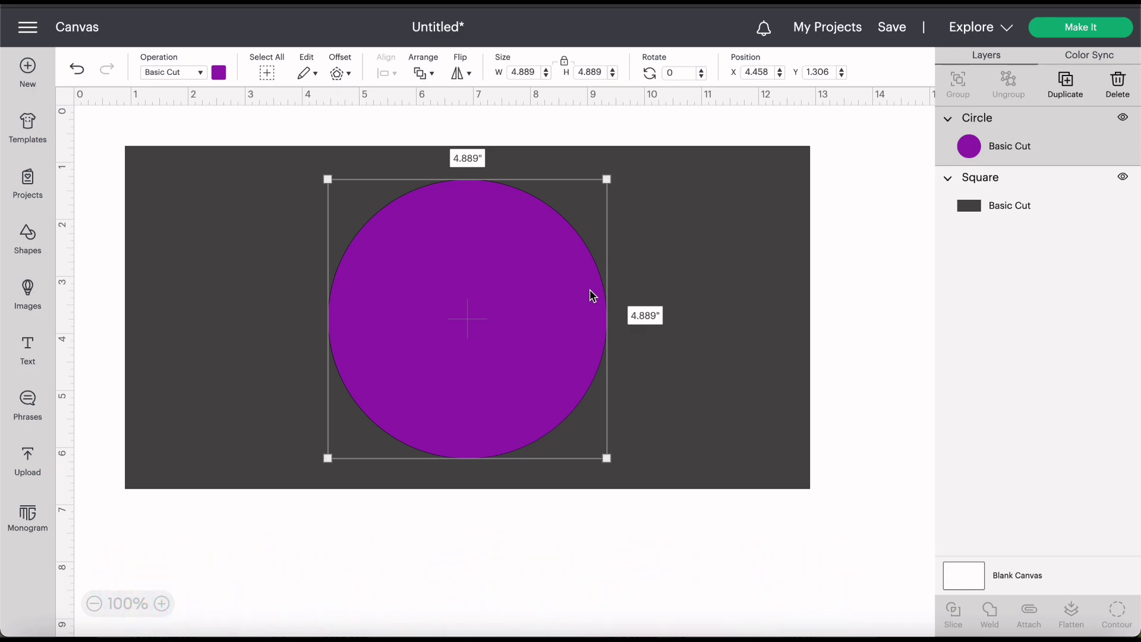
pyautogui.keyDown('shift'); pyautogui.click(754, 375); pyautogui.keyUp('shift')
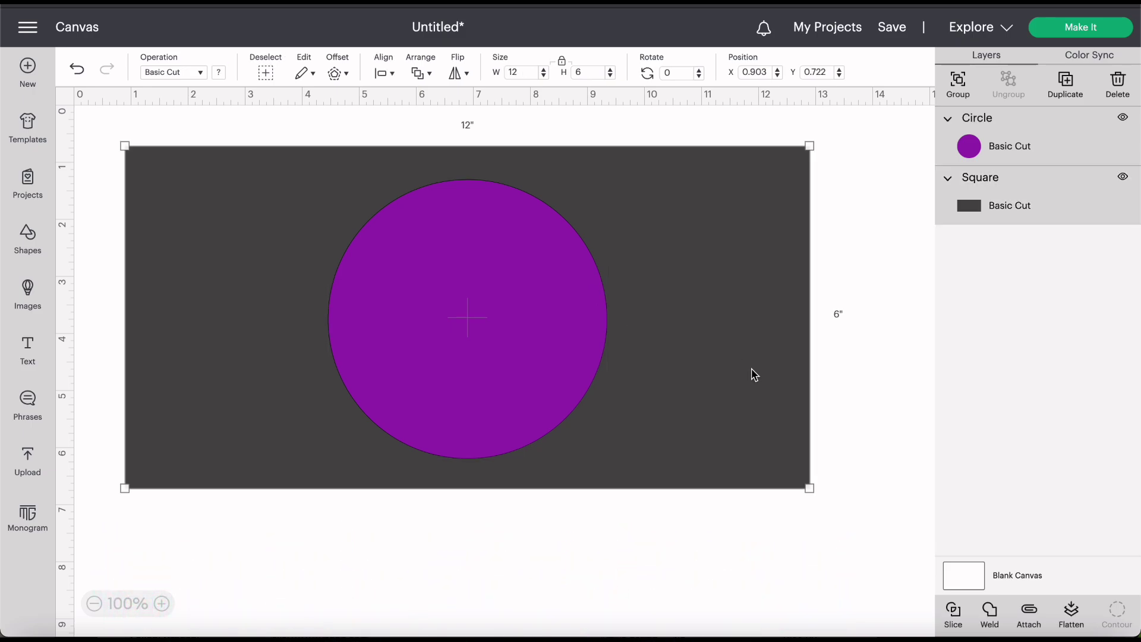
pyautogui.click(953, 610)
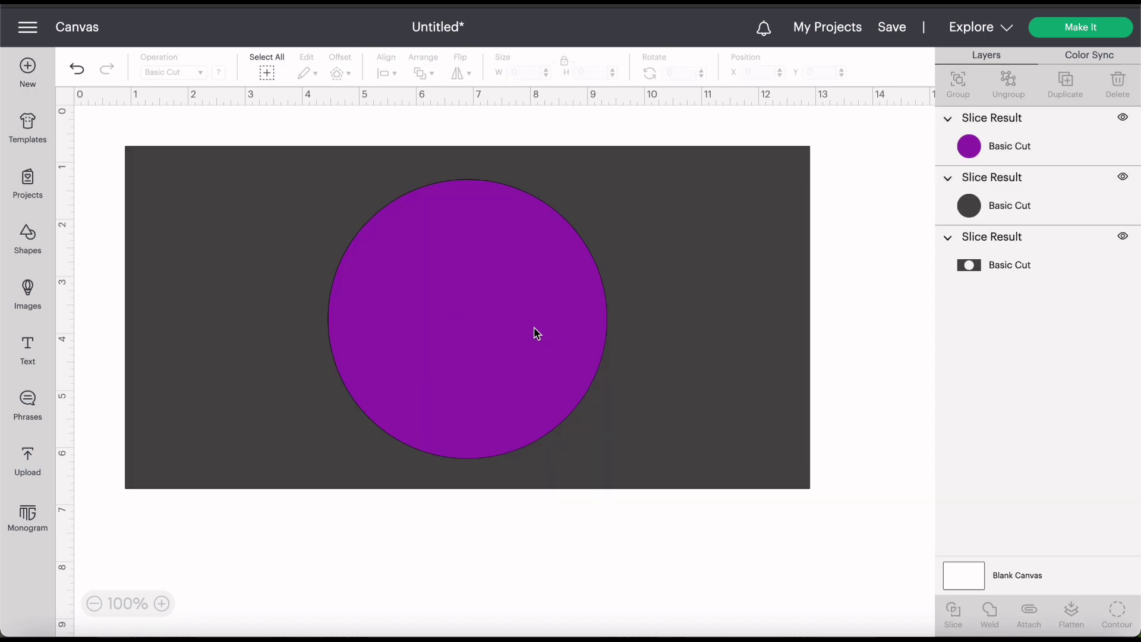
# Delete the purple circle and the dark circle cut out of the rectangle, keeping only the rectangle with the hole.
pyautogui.moveTo(537, 333); pyautogui.dragTo(730, 326)
pyautogui.rightClick(729, 326)
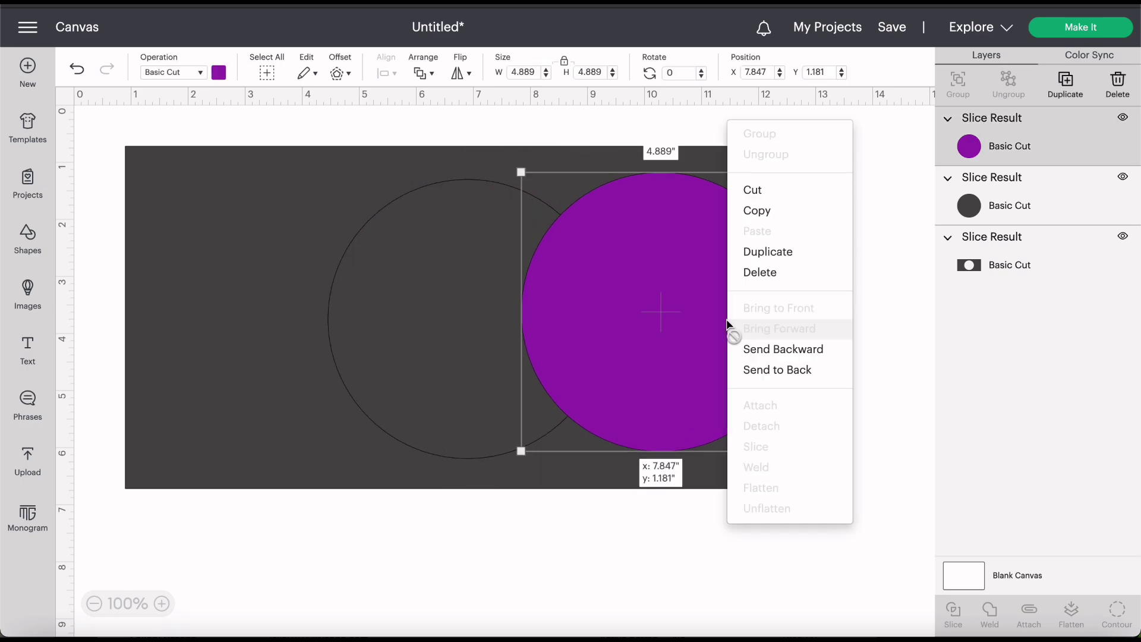
pyautogui.click(769, 271)
pyautogui.rightClick(519, 285)
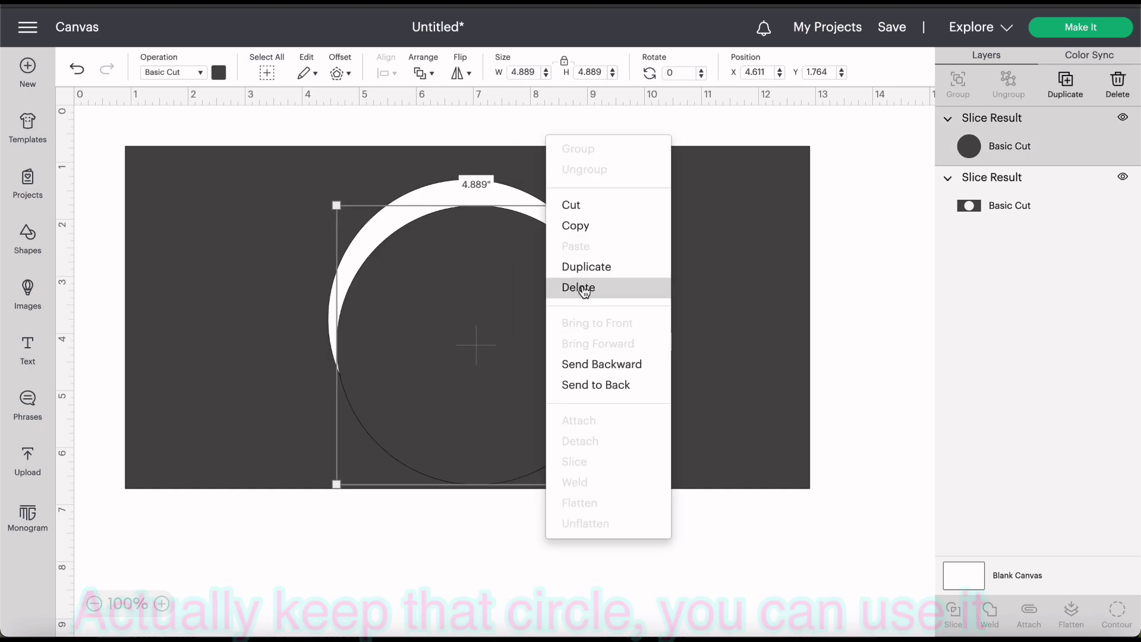
pyautogui.click(581, 289)
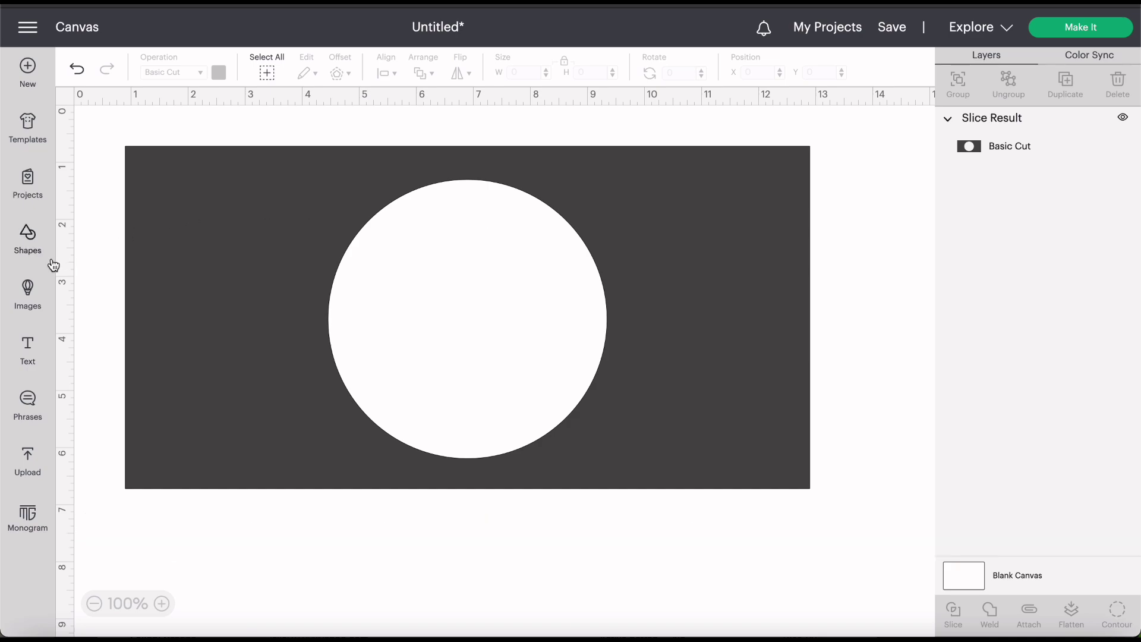
# Add a new square and give it the custom turquoise colour #28d4e2.
pyautogui.click(31, 233)
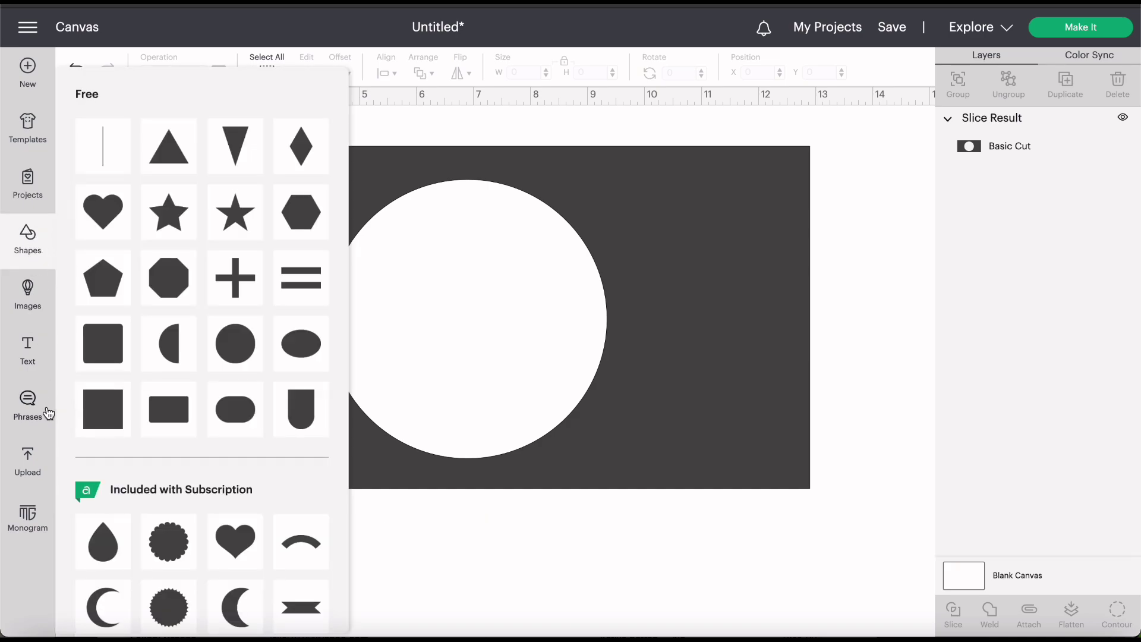
pyautogui.click(96, 411)
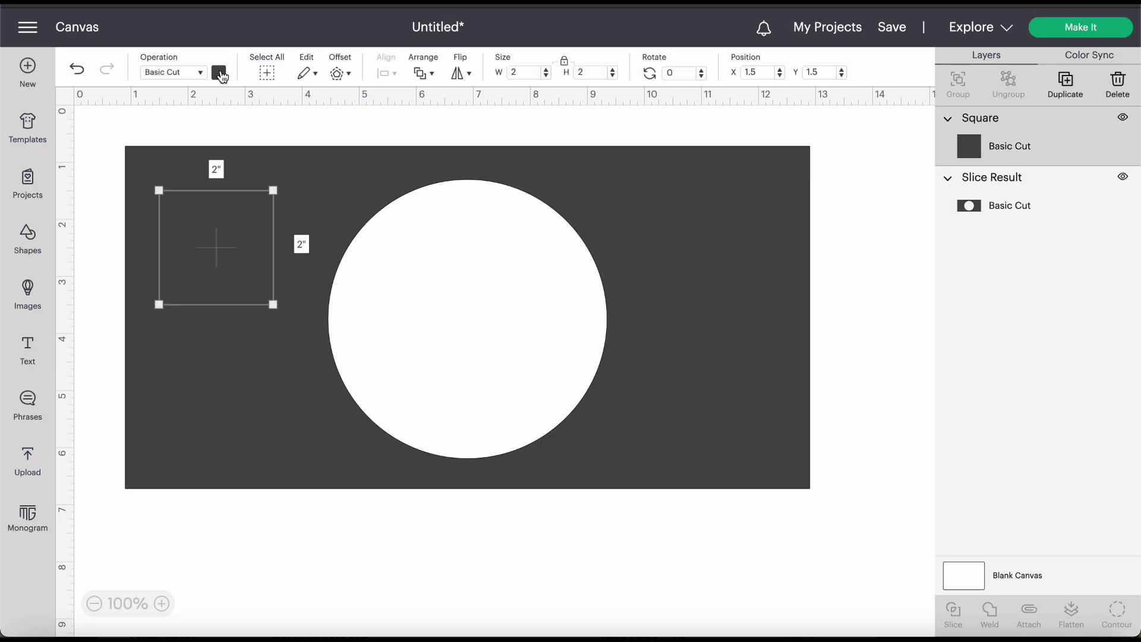
pyautogui.click(219, 72)
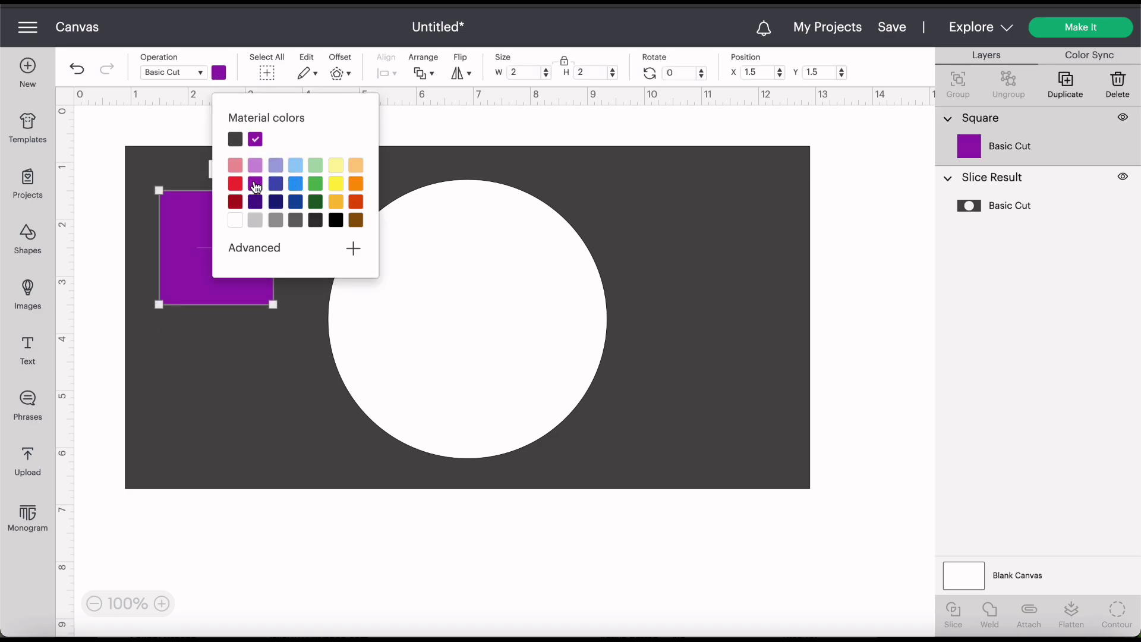
pyautogui.click(353, 248)
pyautogui.click(339, 274)
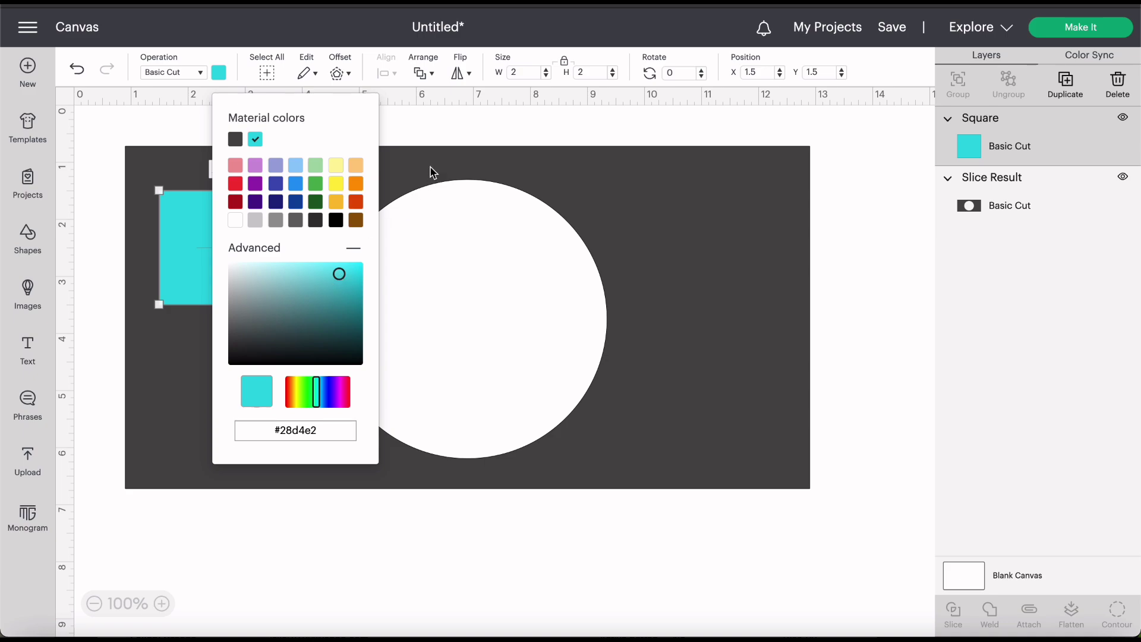
pyautogui.click(432, 135)
# Resize the turquoise square, with proportions unlocked, to a 12 × 0.859 in strip and place it along the rectangle's top edge.
pyautogui.moveTo(262, 245); pyautogui.dragTo(250, 226)
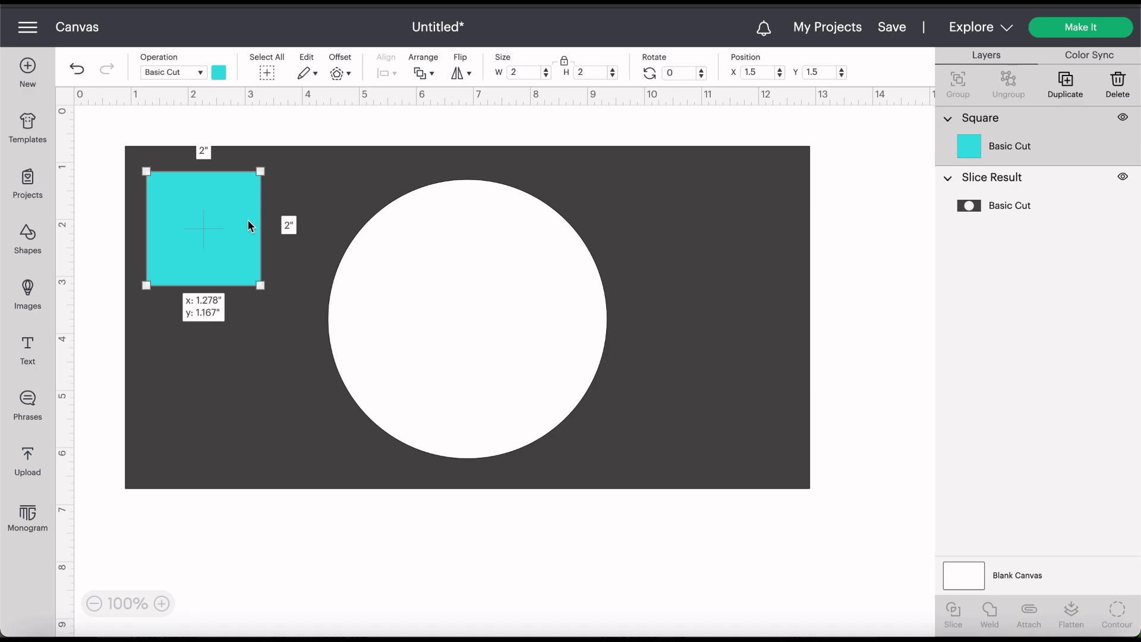
pyautogui.moveTo(249, 226); pyautogui.dragTo(241, 214)
pyautogui.click(532, 72)
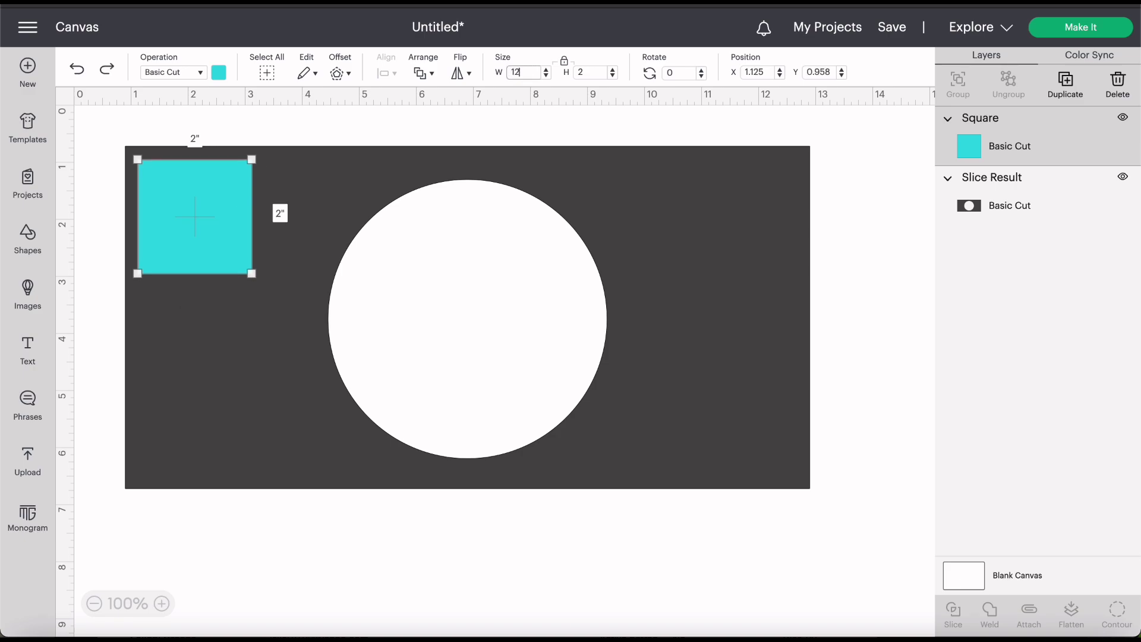
pyautogui.click(591, 73)
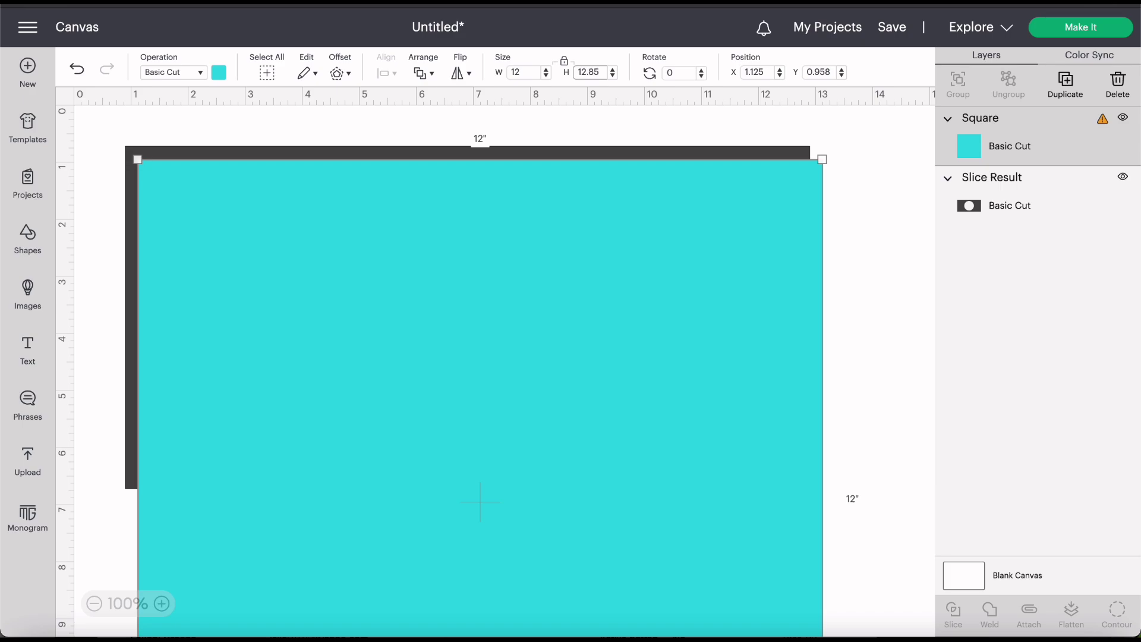
pyautogui.click(563, 61)
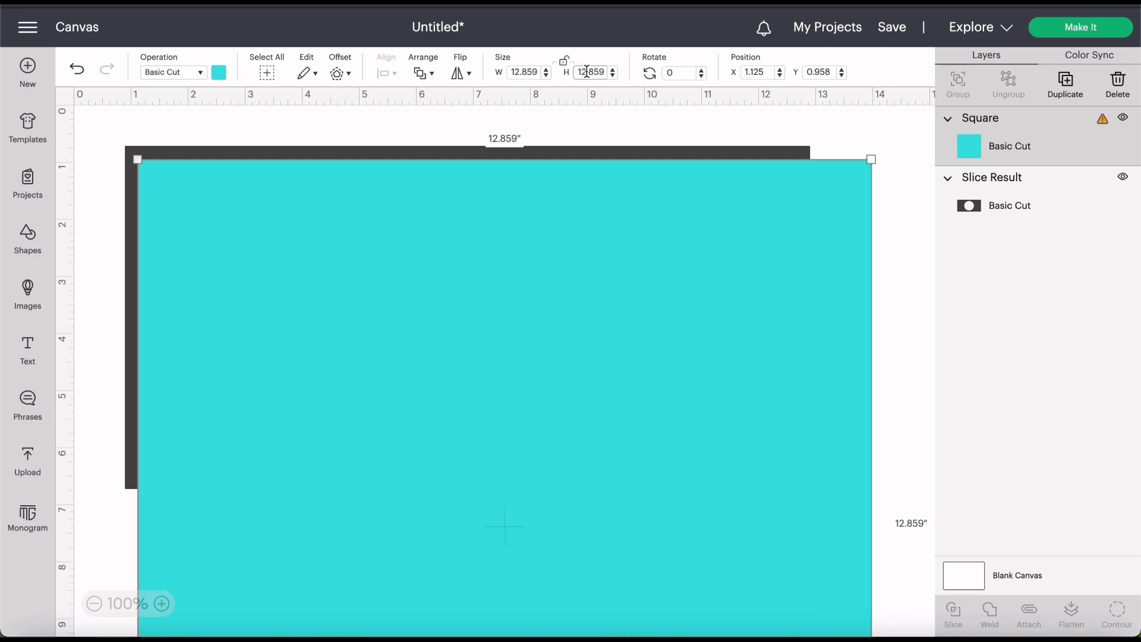
pyautogui.click(587, 70)
pyautogui.press('BackSpace')
pyautogui.press('BackSpace')
pyautogui.write('0')
pyautogui.press('Return')
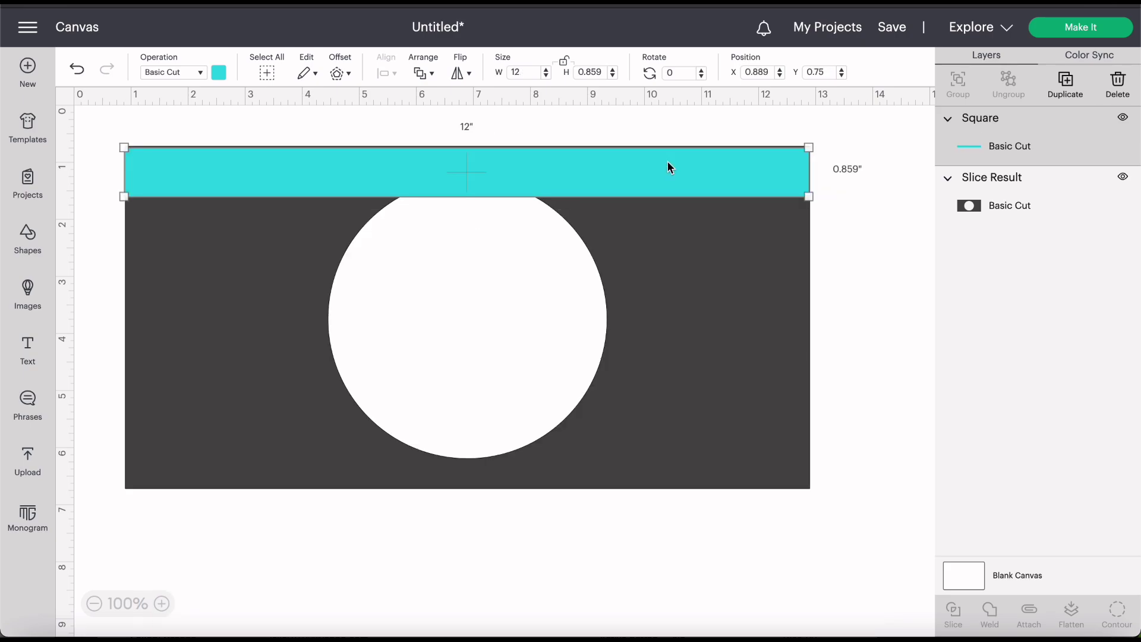
# Duplicate the 12 × 0.859 in turquoise strip five times.
pyautogui.rightClick(668, 167)
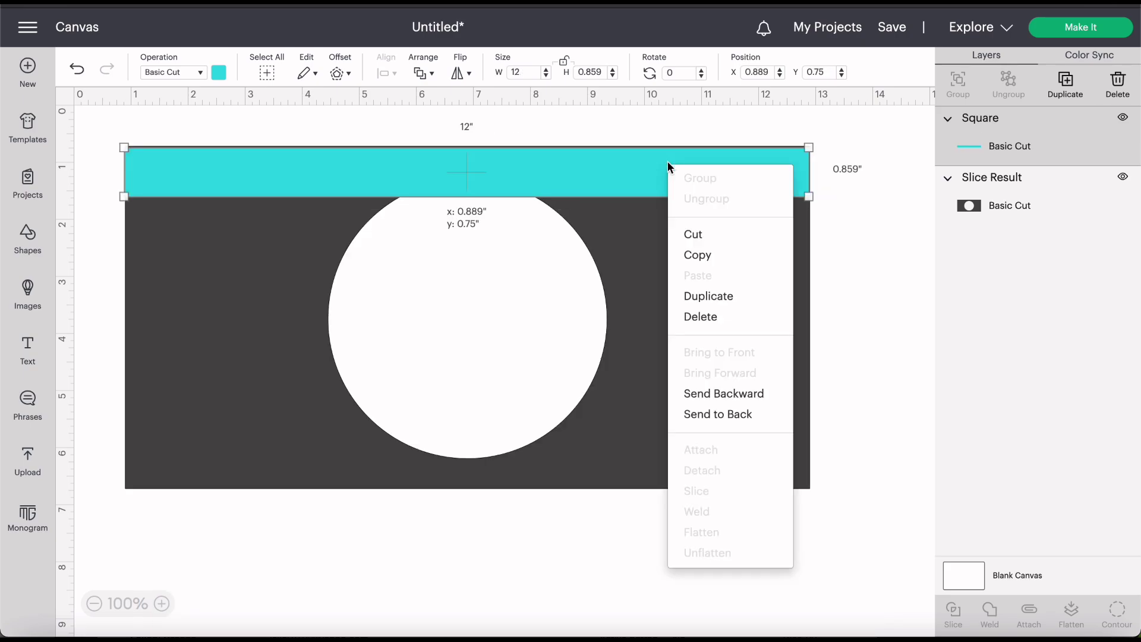
pyautogui.click(706, 297)
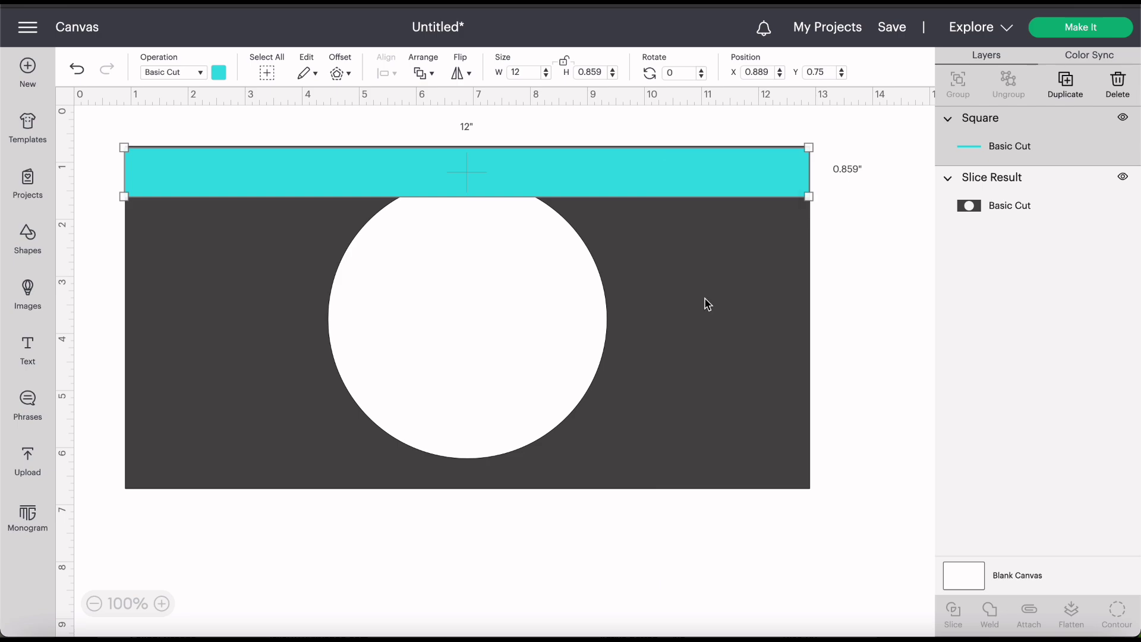
pyautogui.click(661, 168)
pyautogui.rightClick(661, 169)
pyautogui.click(636, 432)
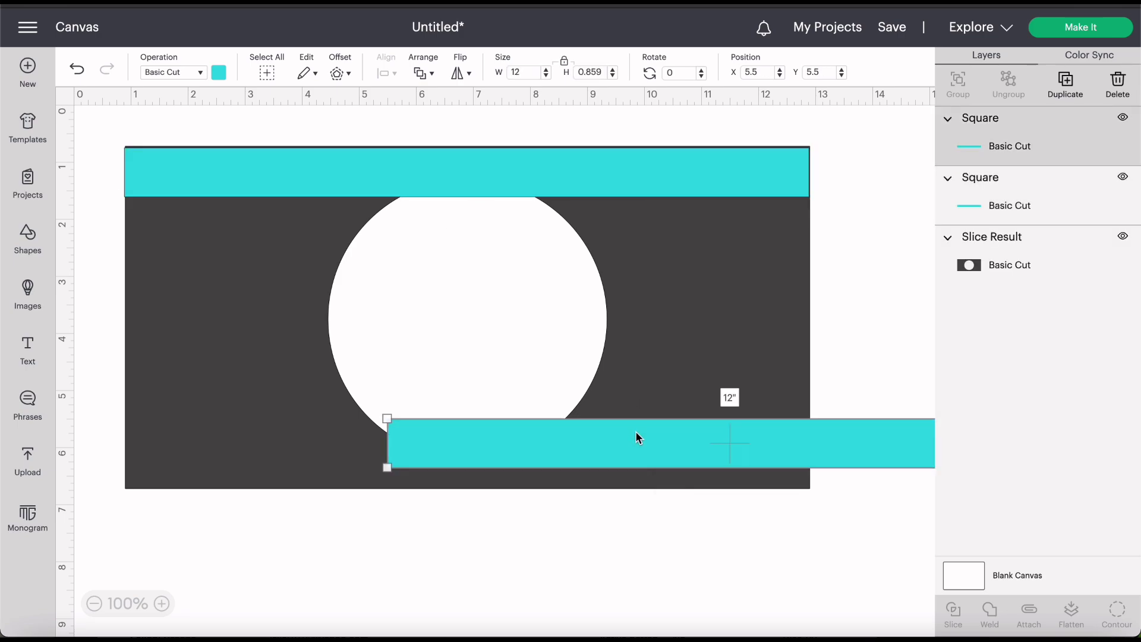
pyautogui.rightClick(636, 433)
pyautogui.click(675, 363)
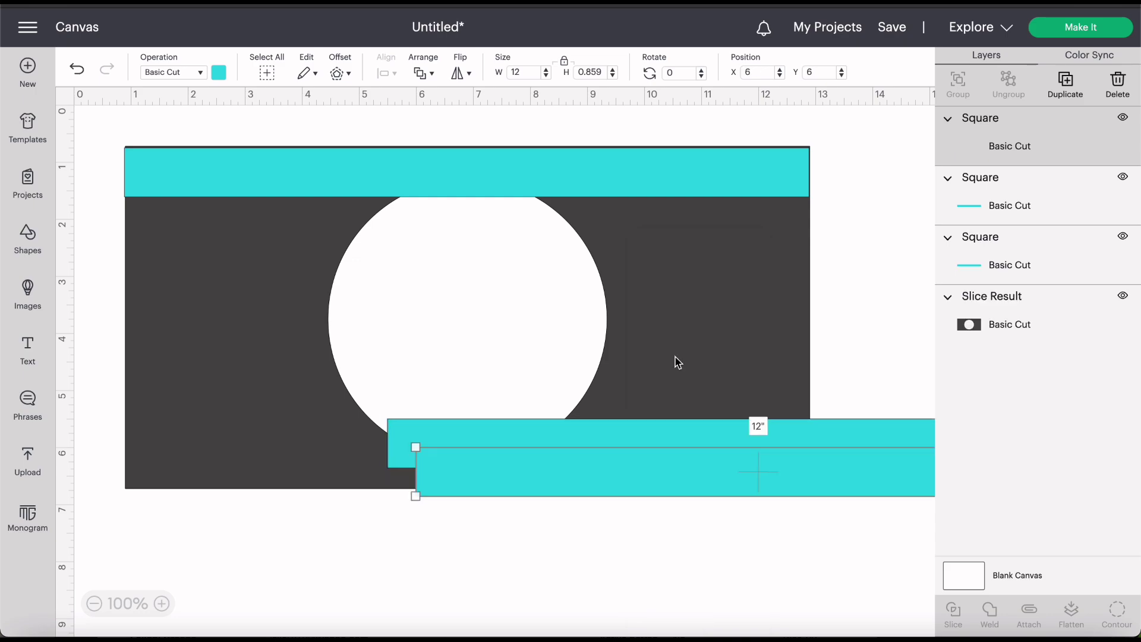
pyautogui.rightClick(660, 466)
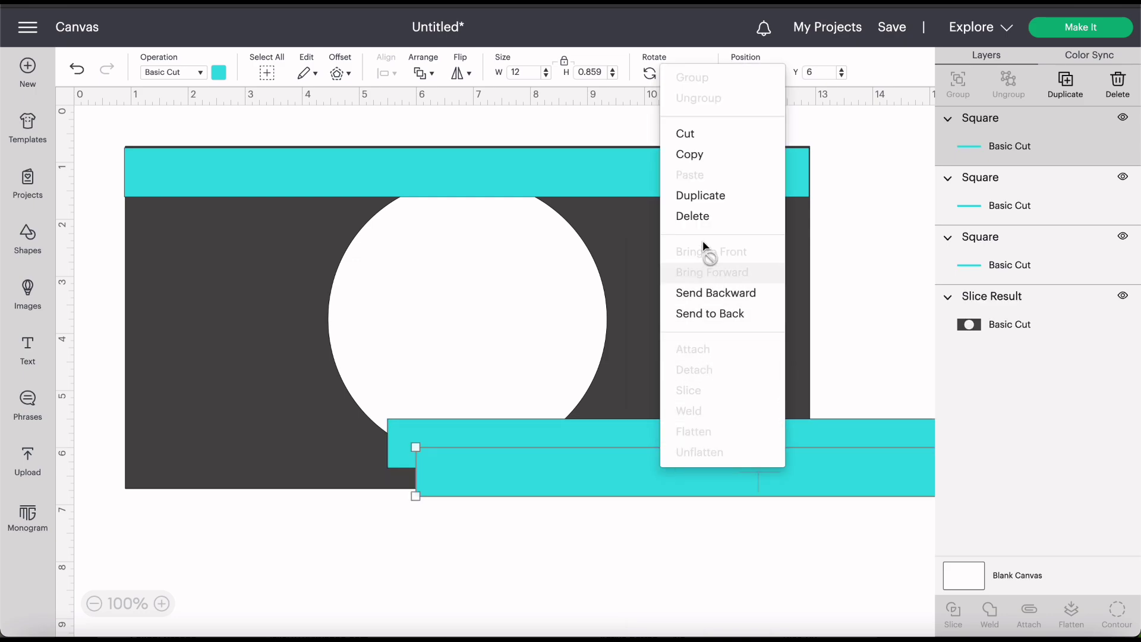
pyautogui.click(704, 200)
pyautogui.rightClick(694, 492)
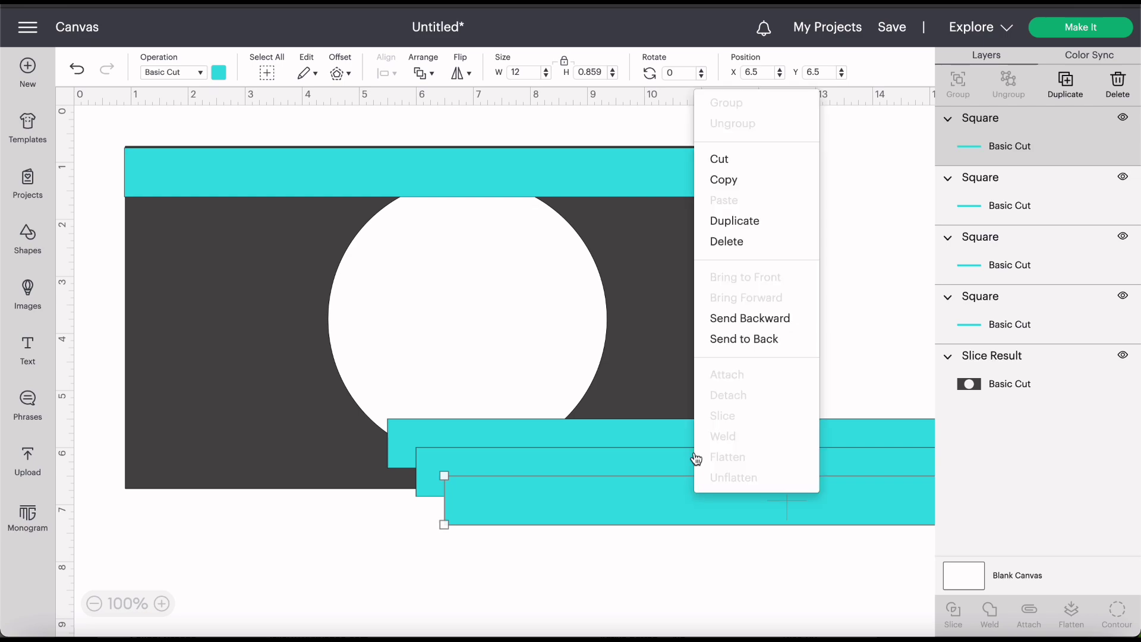
pyautogui.click(735, 224)
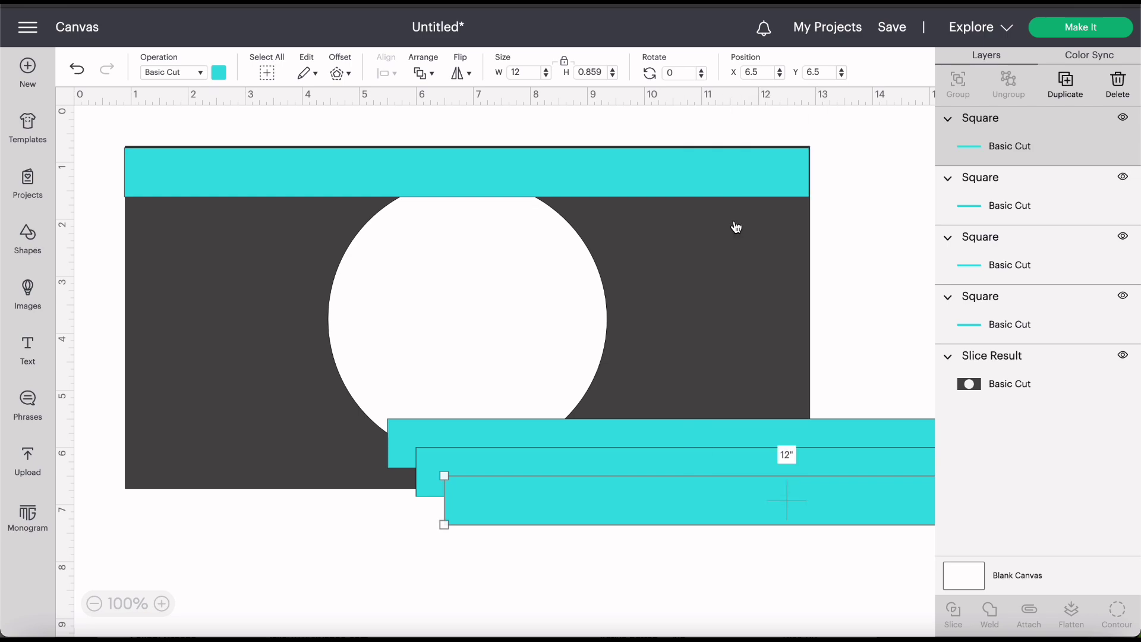
pyautogui.rightClick(694, 461)
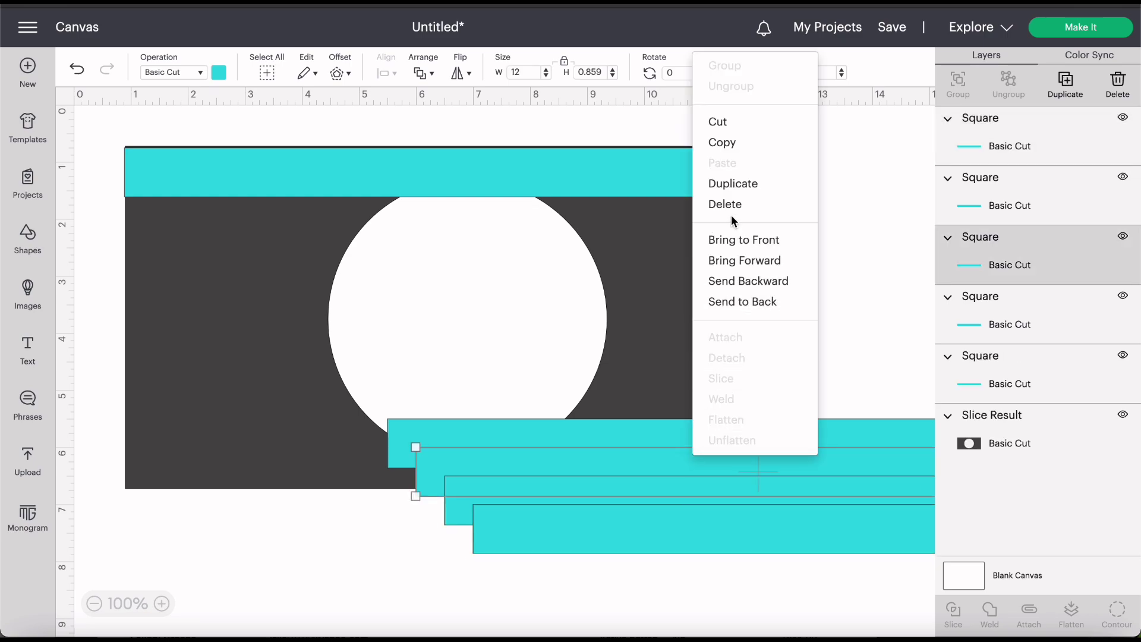
pyautogui.click(733, 186)
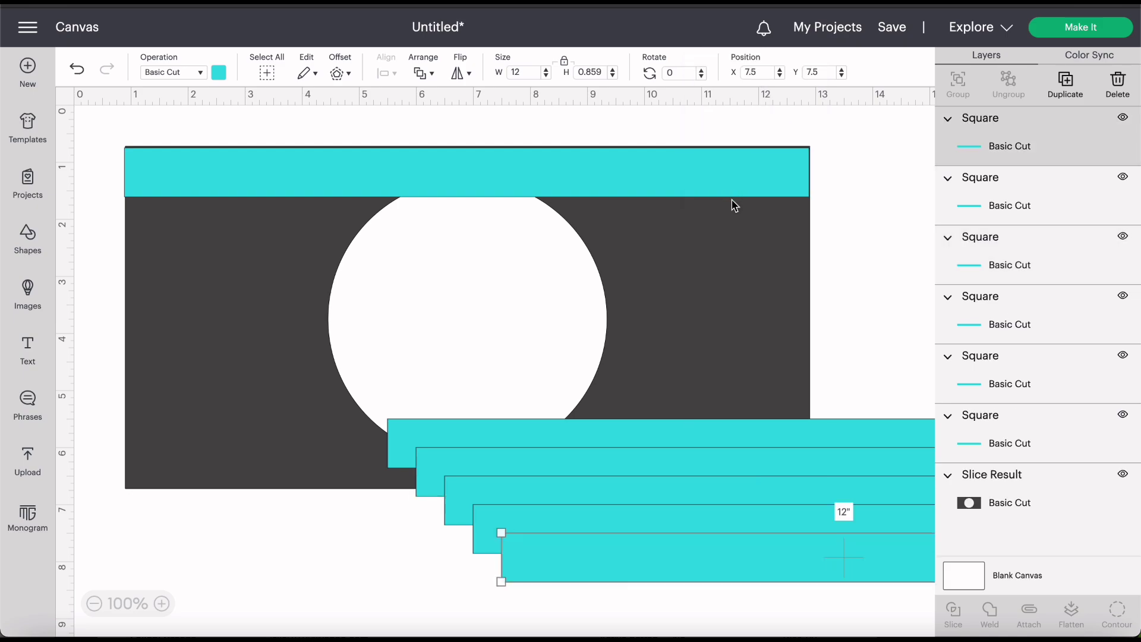
# Recolour the lowest duplicated strip purple #9928b1.
pyautogui.click(219, 73)
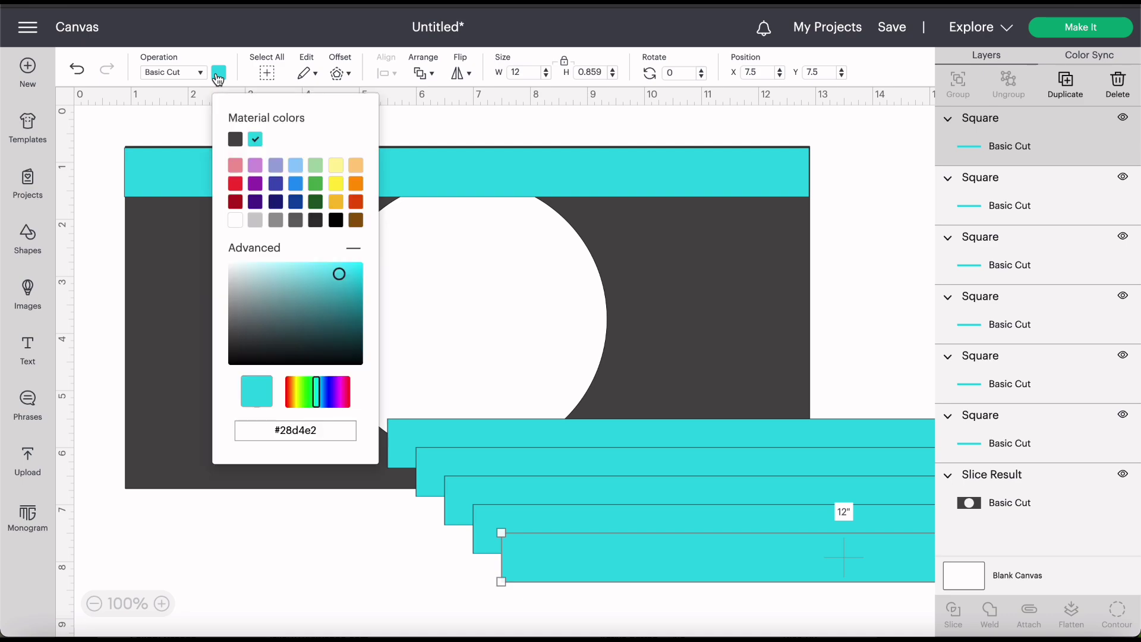
pyautogui.click(255, 184)
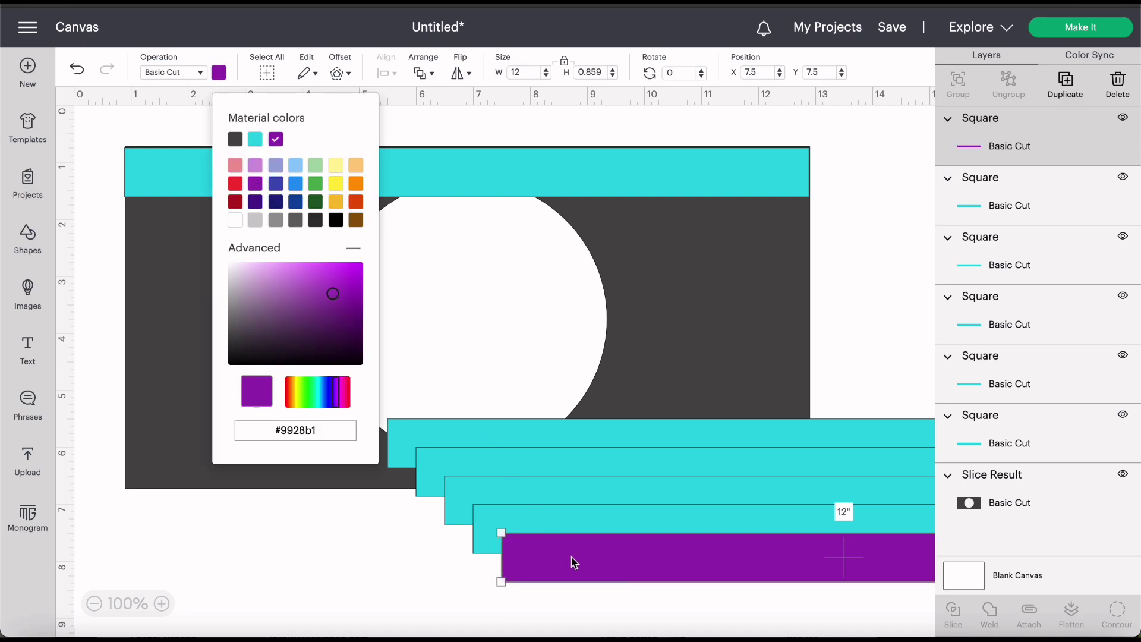
pyautogui.click(855, 244)
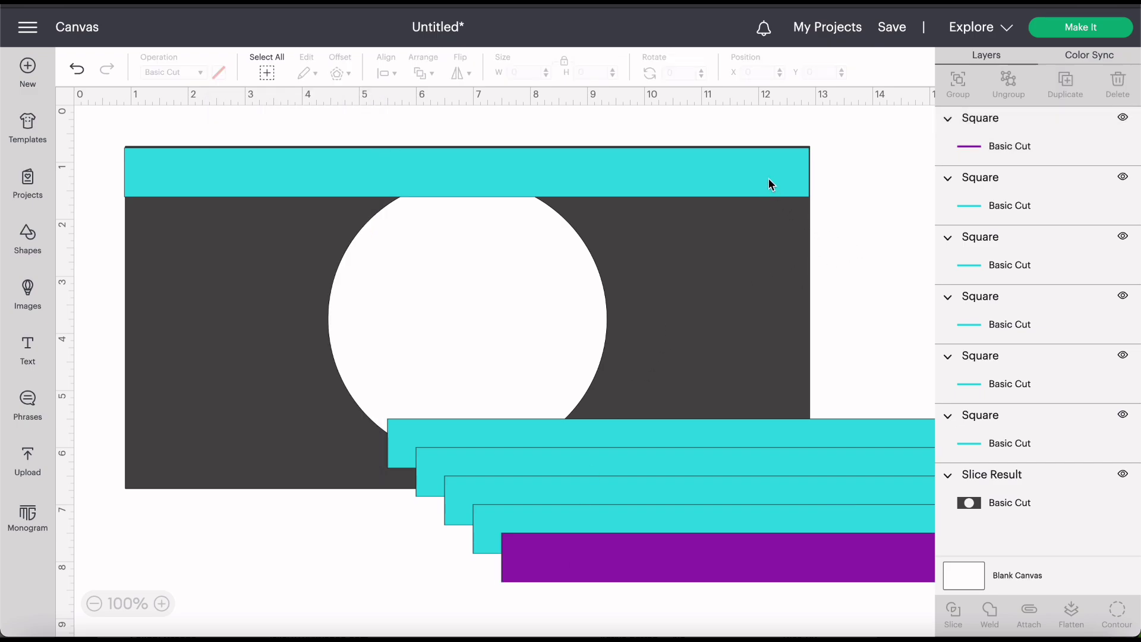
# Nudge the top turquoise strip up to Y 0.722 in and duplicate the purple strip twice.
pyautogui.moveTo(768, 178); pyautogui.dragTo(768, 176)
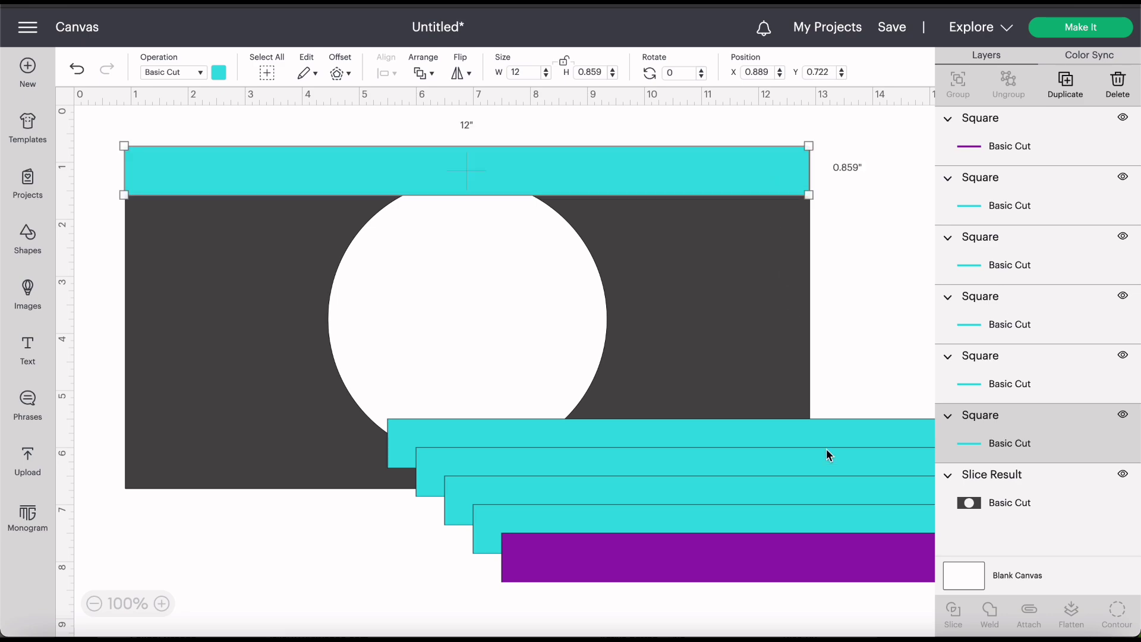
pyautogui.rightClick(794, 574)
pyautogui.click(823, 313)
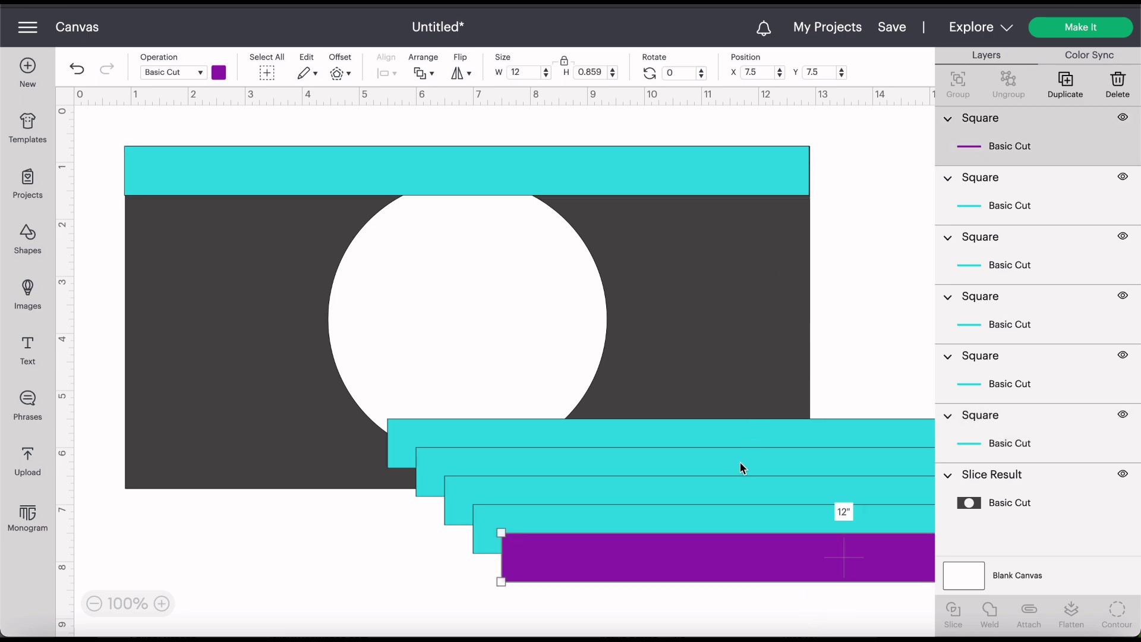
pyautogui.rightClick(728, 565)
pyautogui.click(750, 290)
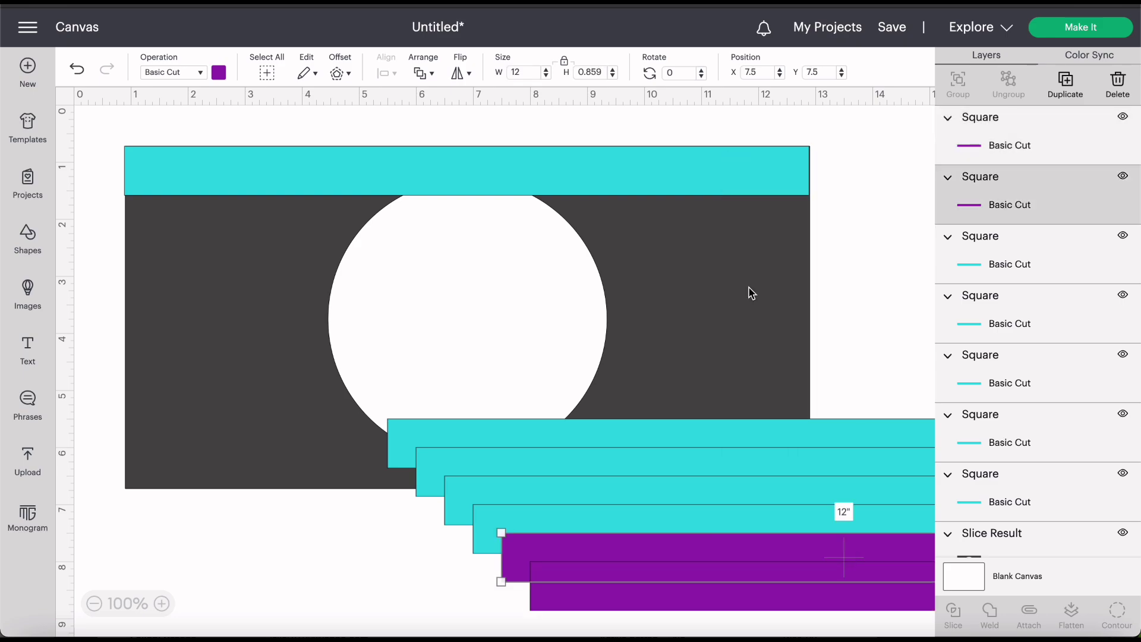
# Stack a purple and a turquoise strip directly below the top strip, with the turquoise one at about X 0.903, Y 2.458 in.
pyautogui.moveTo(647, 621); pyautogui.dragTo(218, 224)
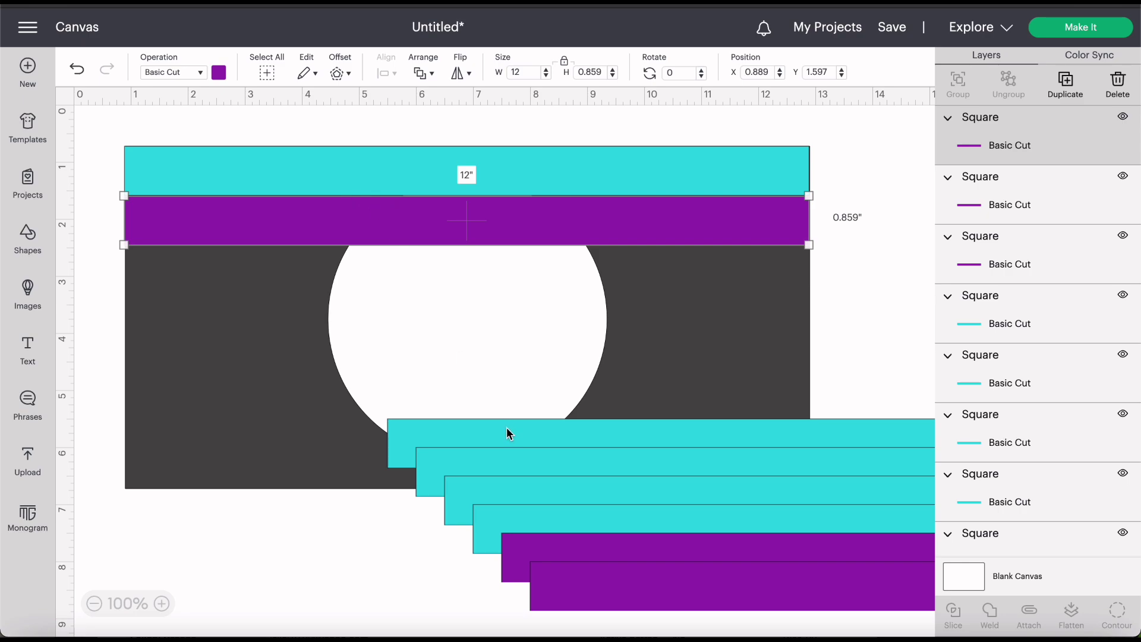
pyautogui.moveTo(506, 427); pyautogui.dragTo(301, 286)
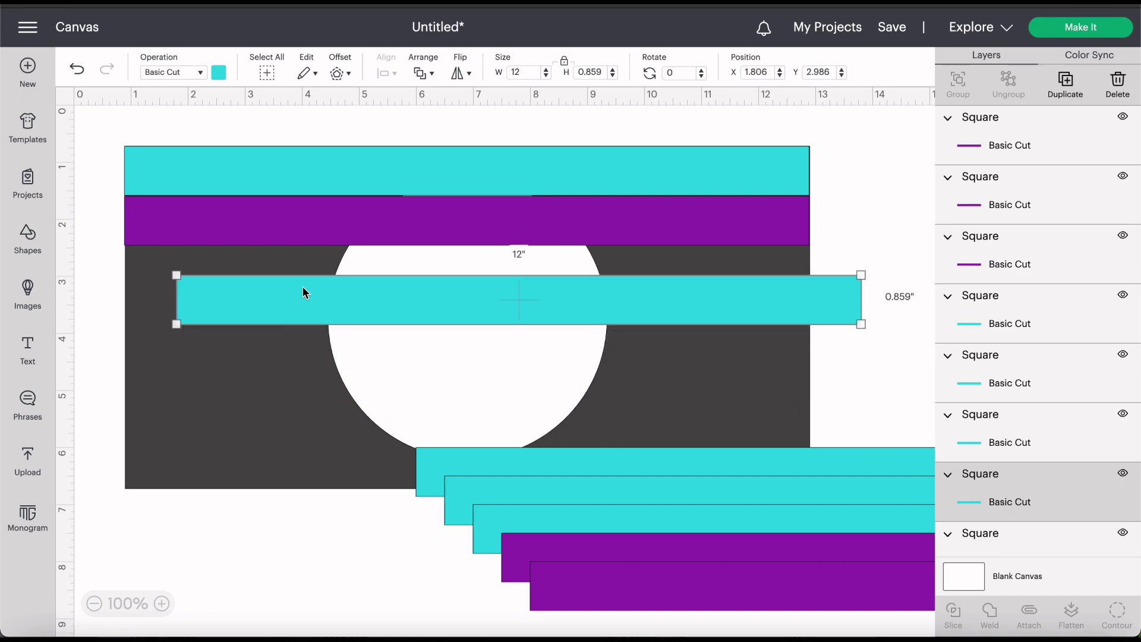
pyautogui.moveTo(367, 315); pyautogui.dragTo(319, 283)
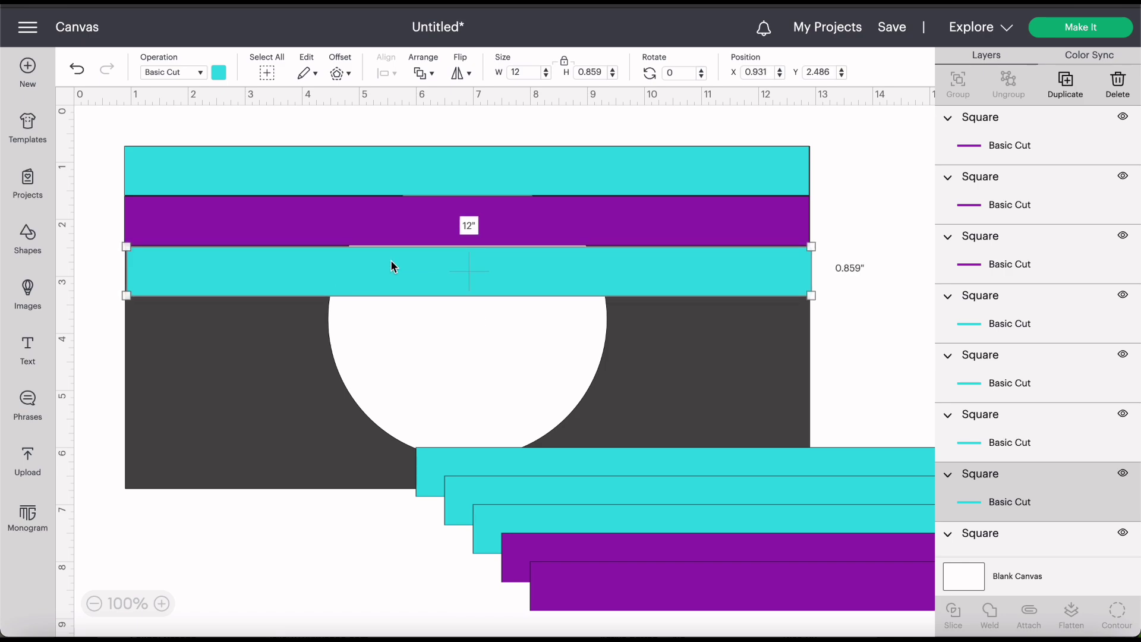
pyautogui.moveTo(391, 261); pyautogui.dragTo(389, 231)
pyautogui.moveTo(420, 272); pyautogui.dragTo(419, 271)
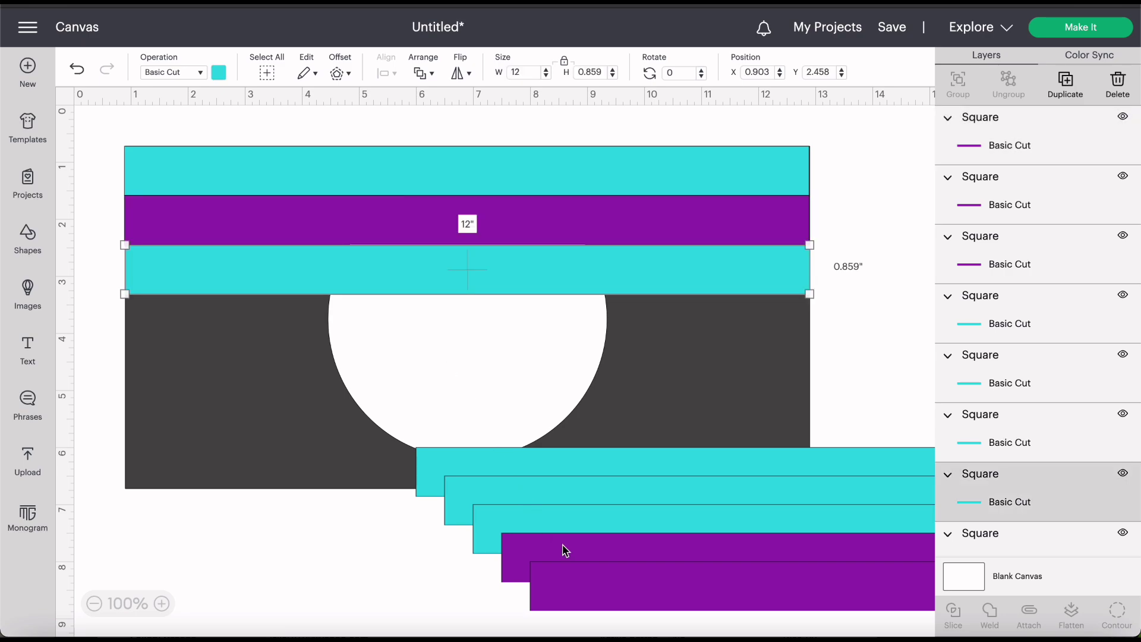
# Continue stacking alternating purple and turquoise strips without gaps until the seventh strip meets the rectangle's bottom edge.
pyautogui.moveTo(594, 591); pyautogui.dragTo(251, 328)
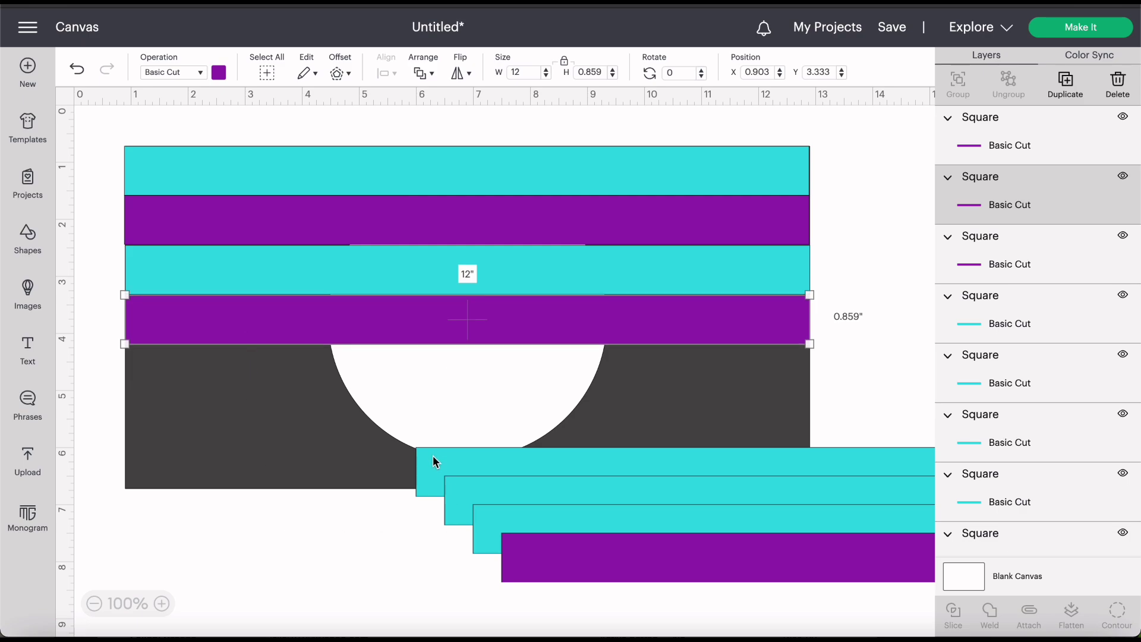
pyautogui.moveTo(433, 455); pyautogui.dragTo(198, 379)
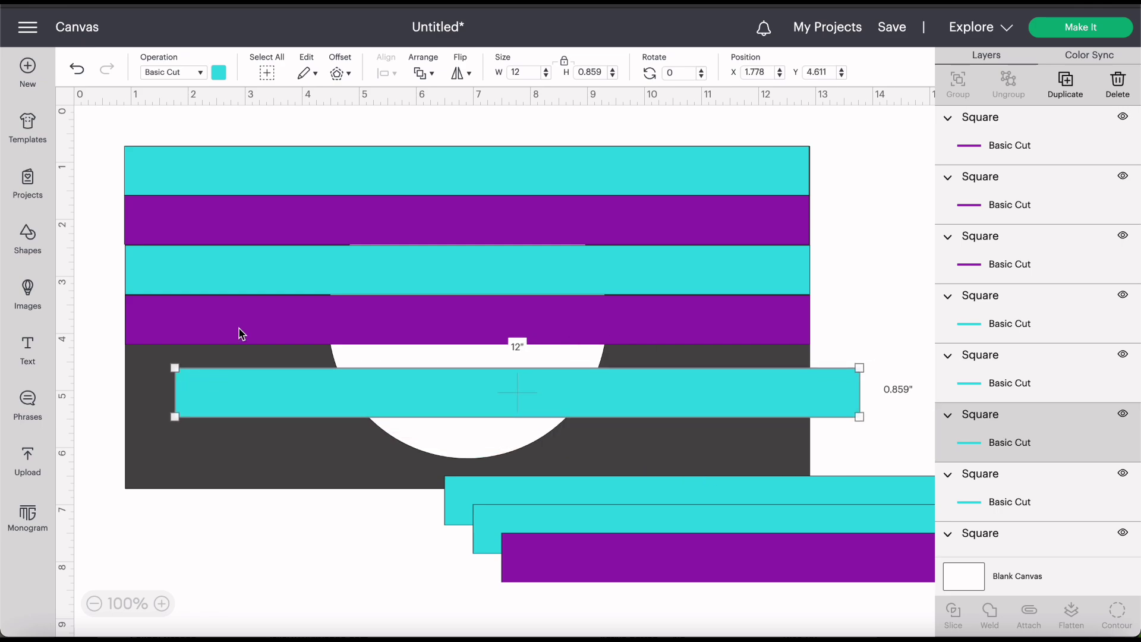
pyautogui.moveTo(241, 334); pyautogui.dragTo(241, 334)
pyautogui.moveTo(238, 382); pyautogui.dragTo(209, 372)
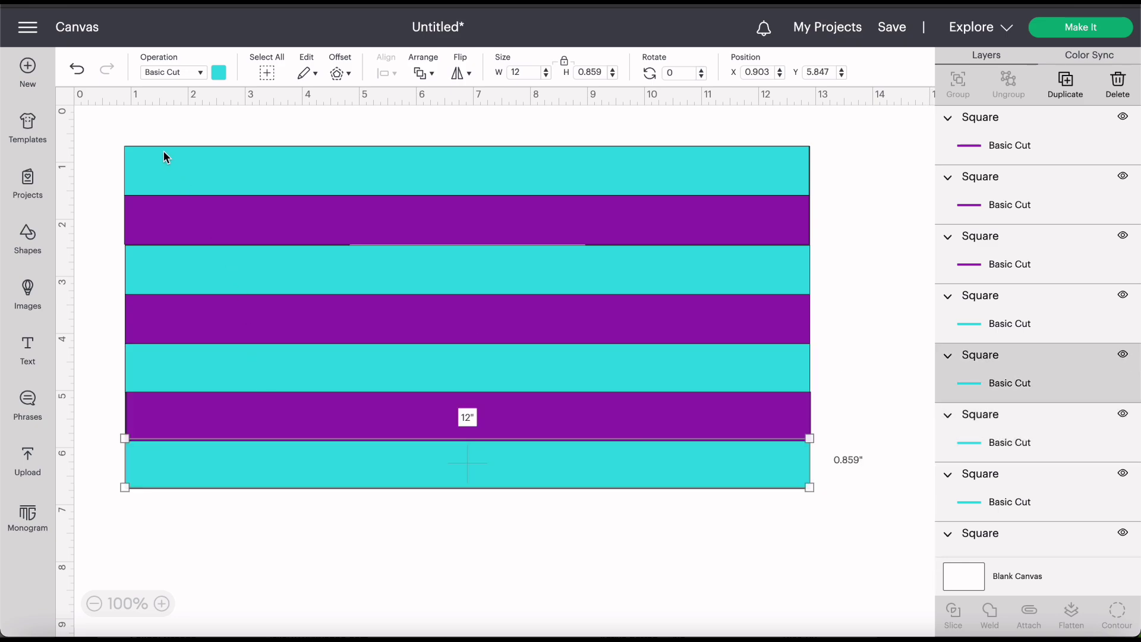
# Centre all the stacked strips and the dark rectangle horizontally on each other.
pyautogui.moveTo(116, 115); pyautogui.dragTo(866, 563)
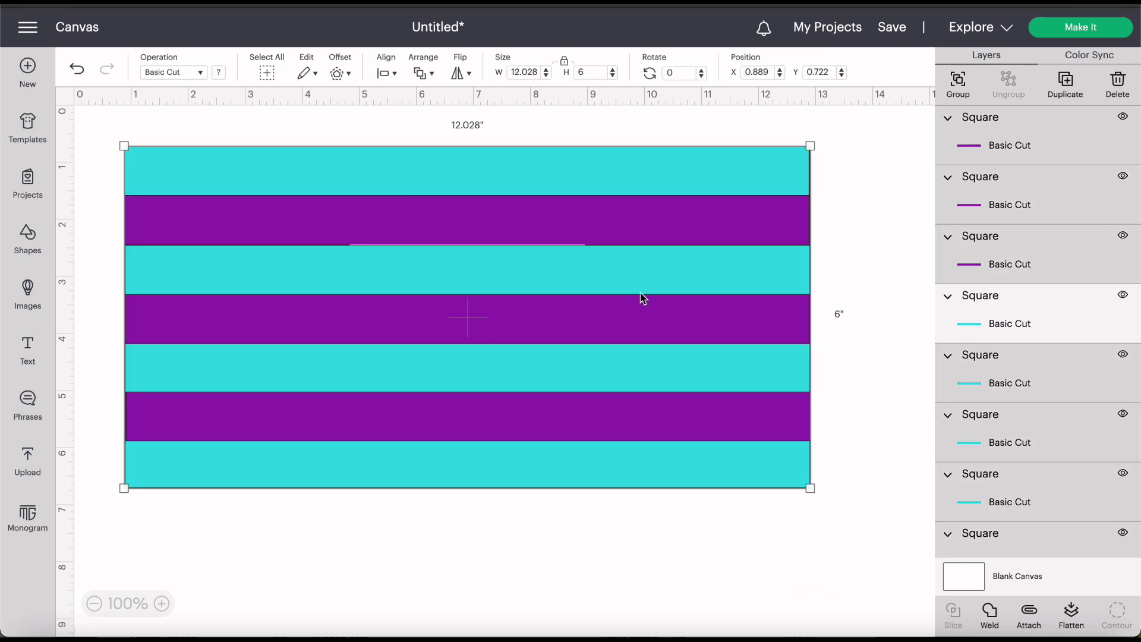
pyautogui.click(384, 73)
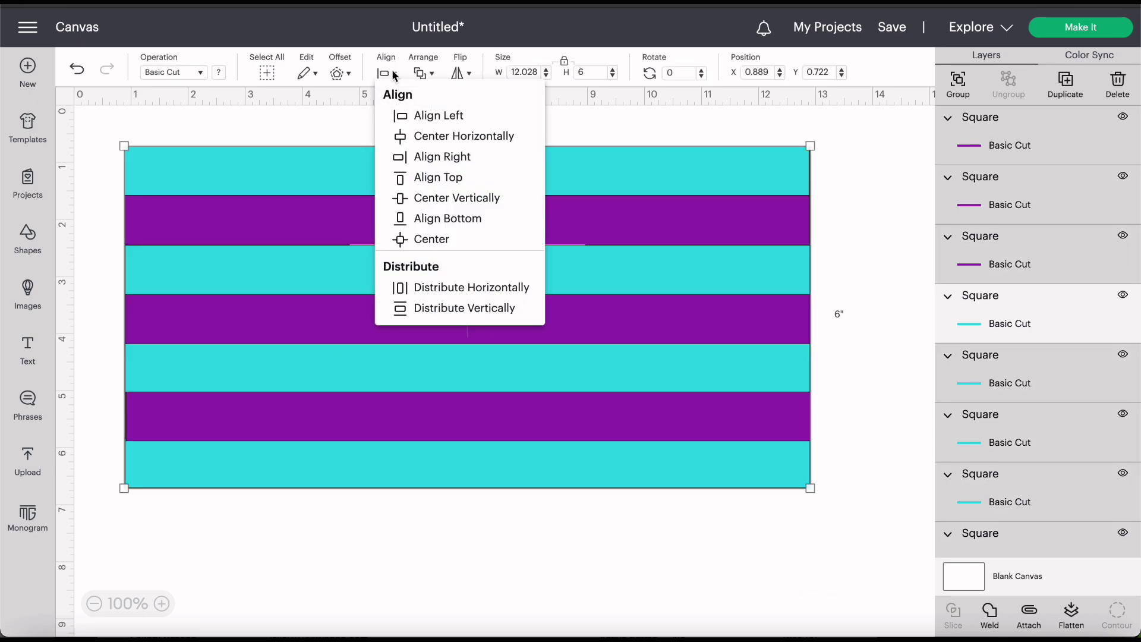
pyautogui.click(429, 138)
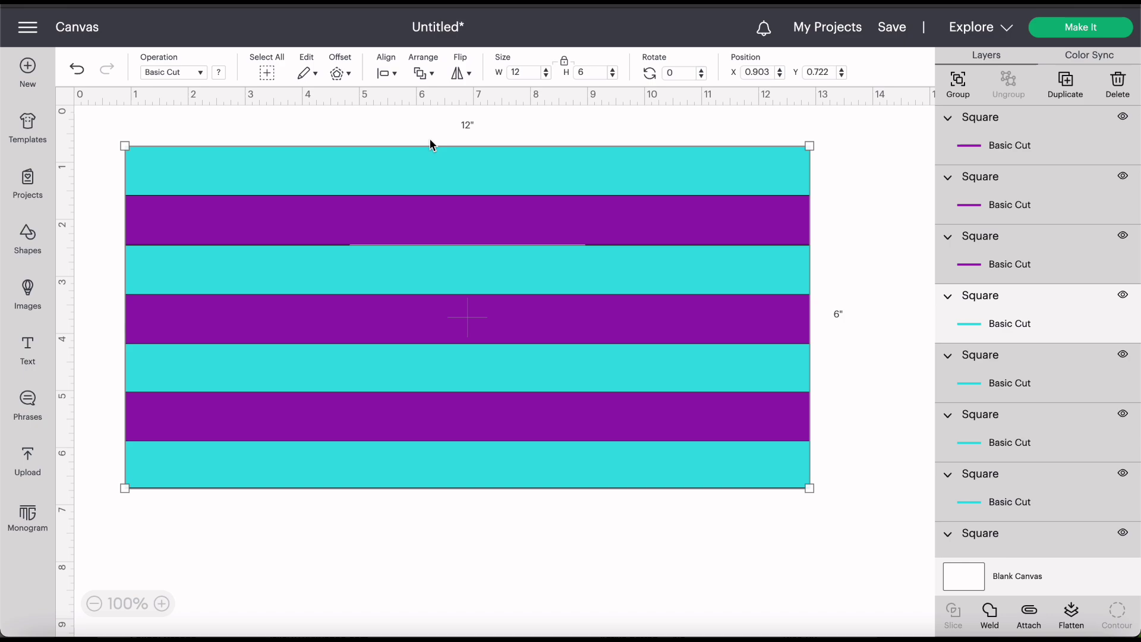
# Delete the three purple spacer strips, leaving evenly spaced turquoise strips over the rectangle.
pyautogui.rightClick(458, 217)
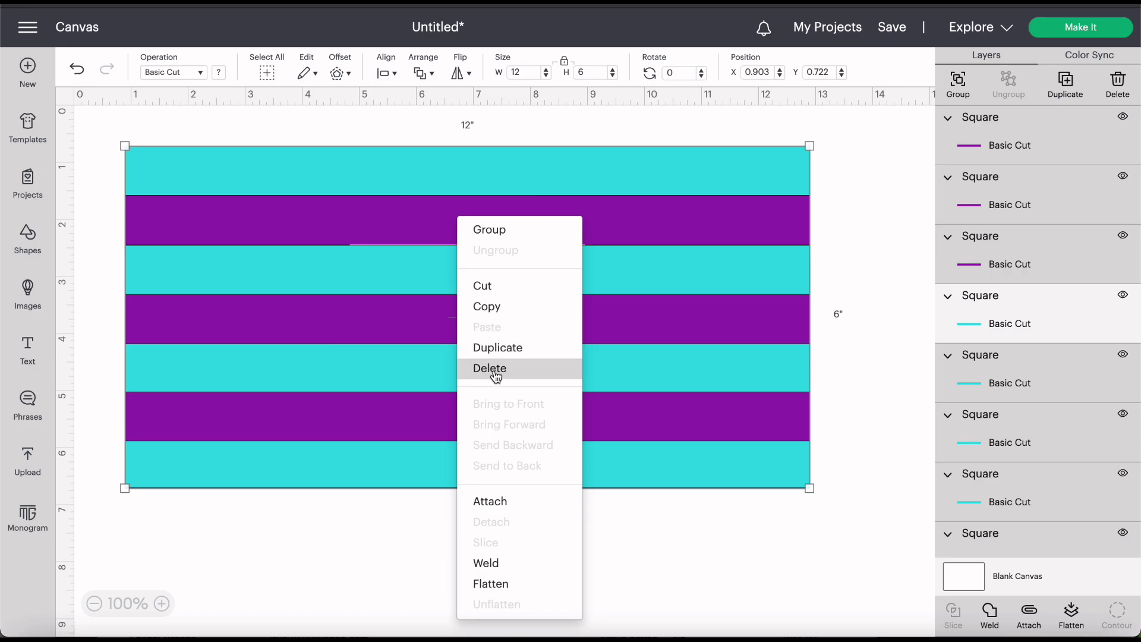
pyautogui.rightClick(620, 225)
pyautogui.click(652, 376)
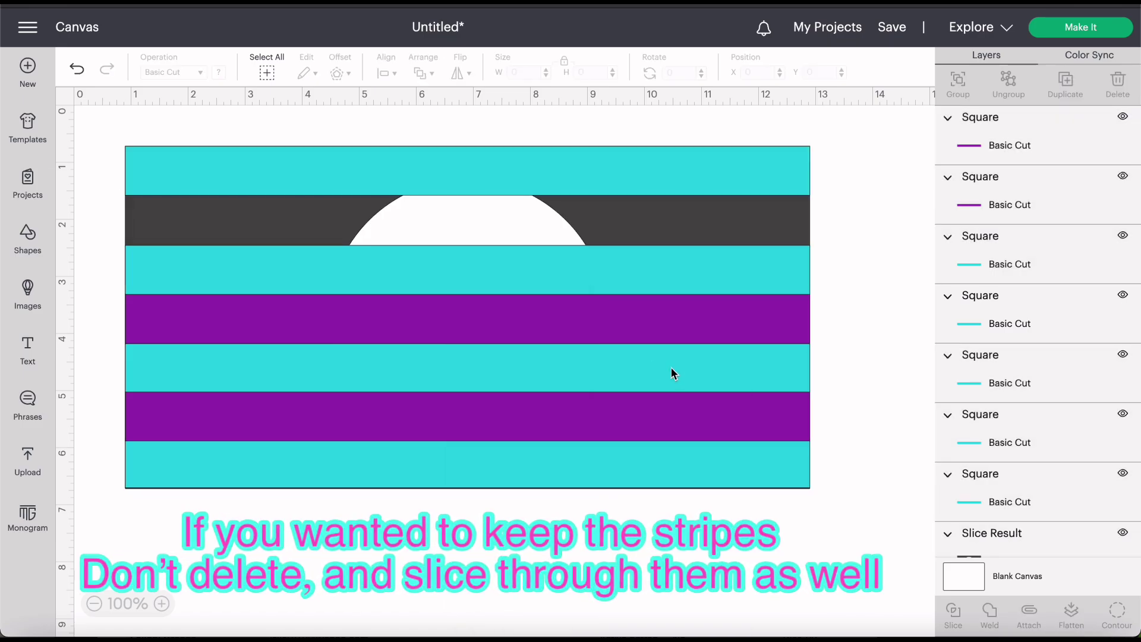
pyautogui.click(528, 319)
pyautogui.rightClick(527, 318)
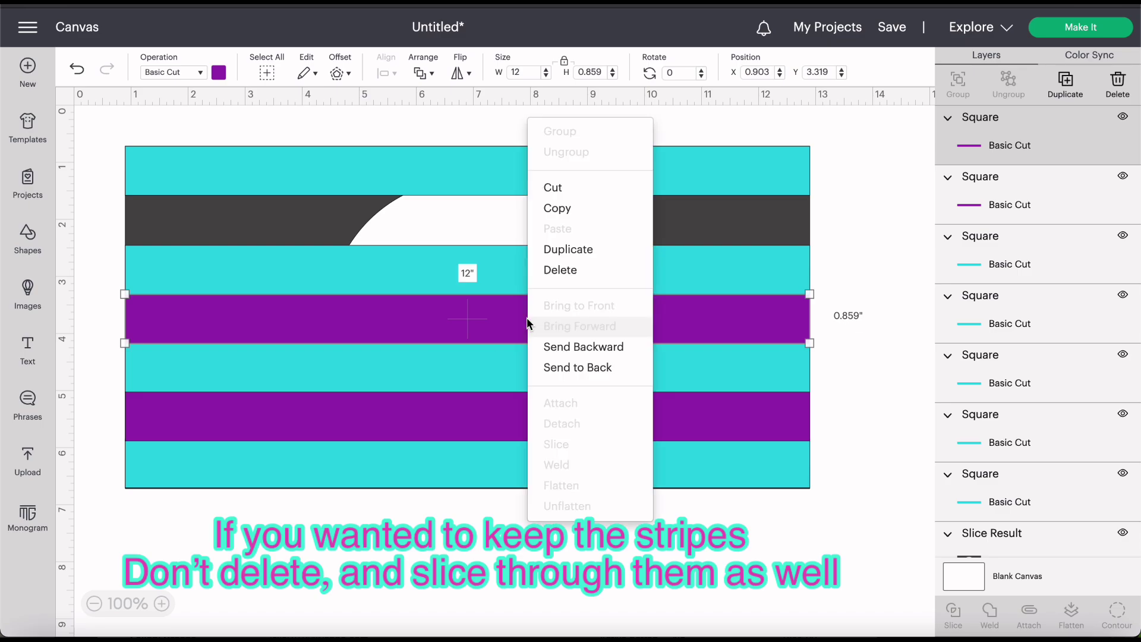
pyautogui.click(553, 273)
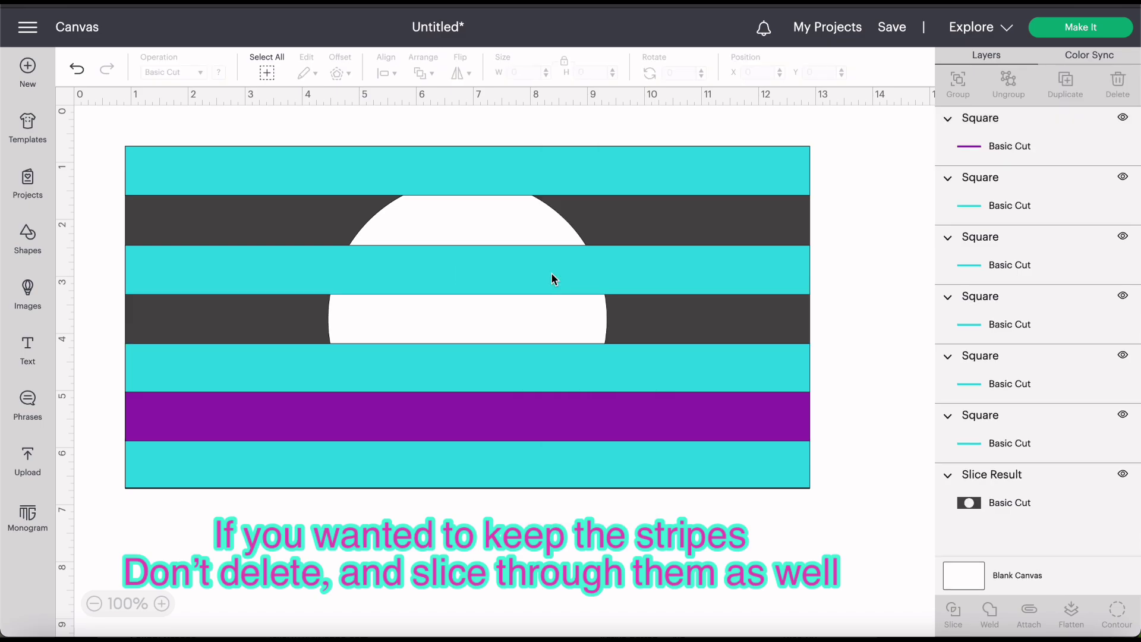
pyautogui.click(498, 423)
pyautogui.rightClick(498, 423)
pyautogui.click(519, 370)
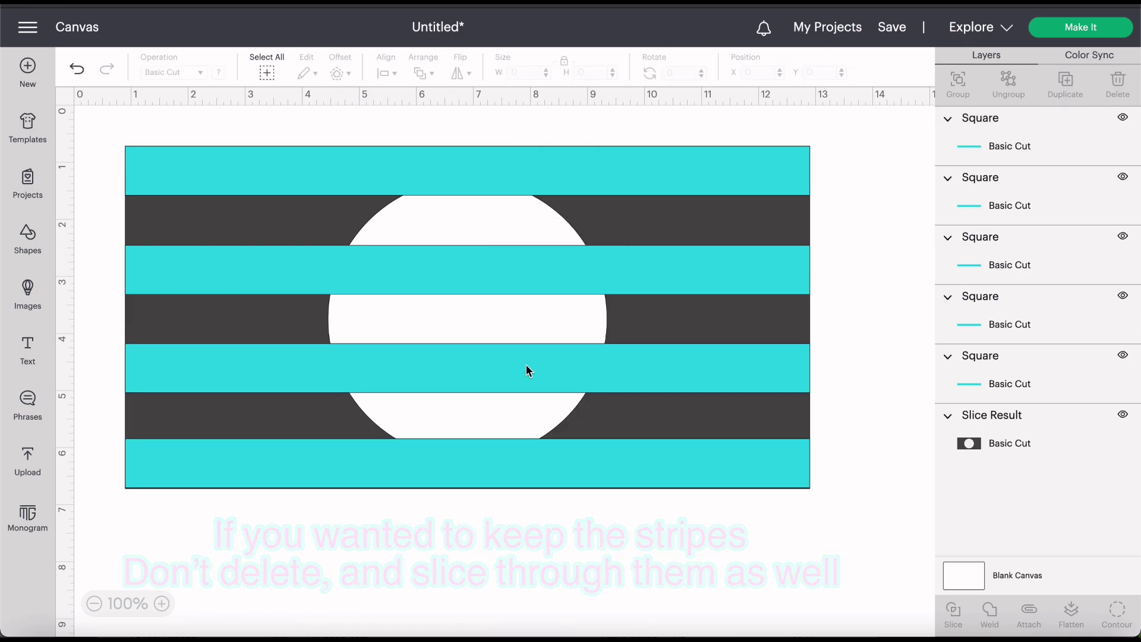
# Slice the top turquoise strip with the dark rectangle that has the circular hole.
pyautogui.click(475, 170)
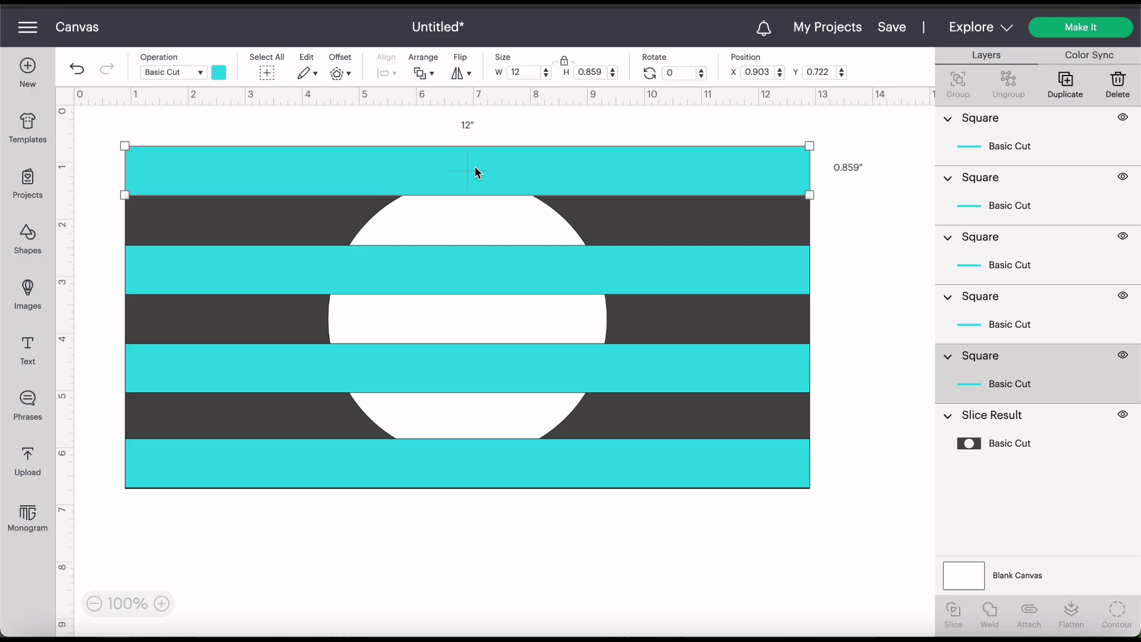
pyautogui.keyDown('shift'); pyautogui.click(486, 230); pyautogui.keyUp('shift')
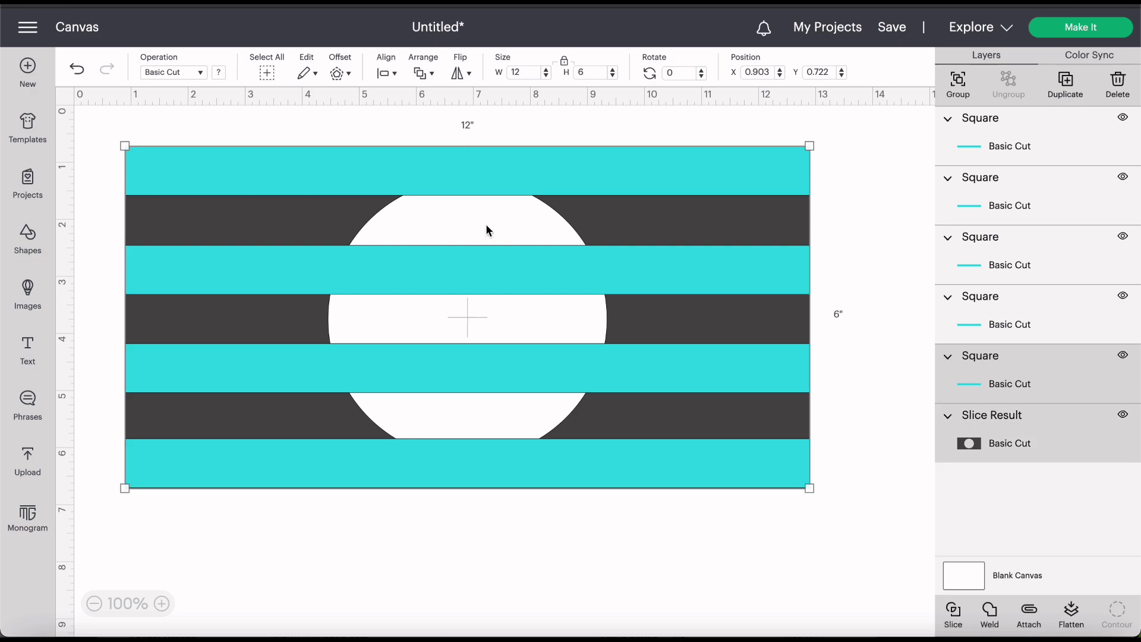
pyautogui.click(953, 611)
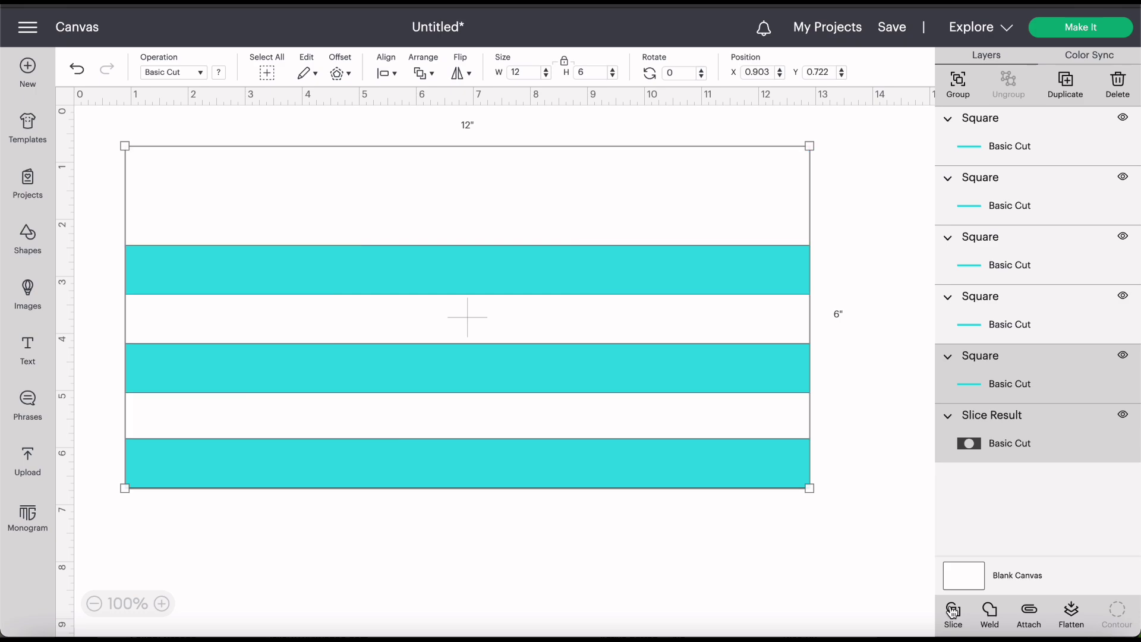
# Delete the turquoise sliver of the top strip that lies inside the circle.
pyautogui.click(486, 185)
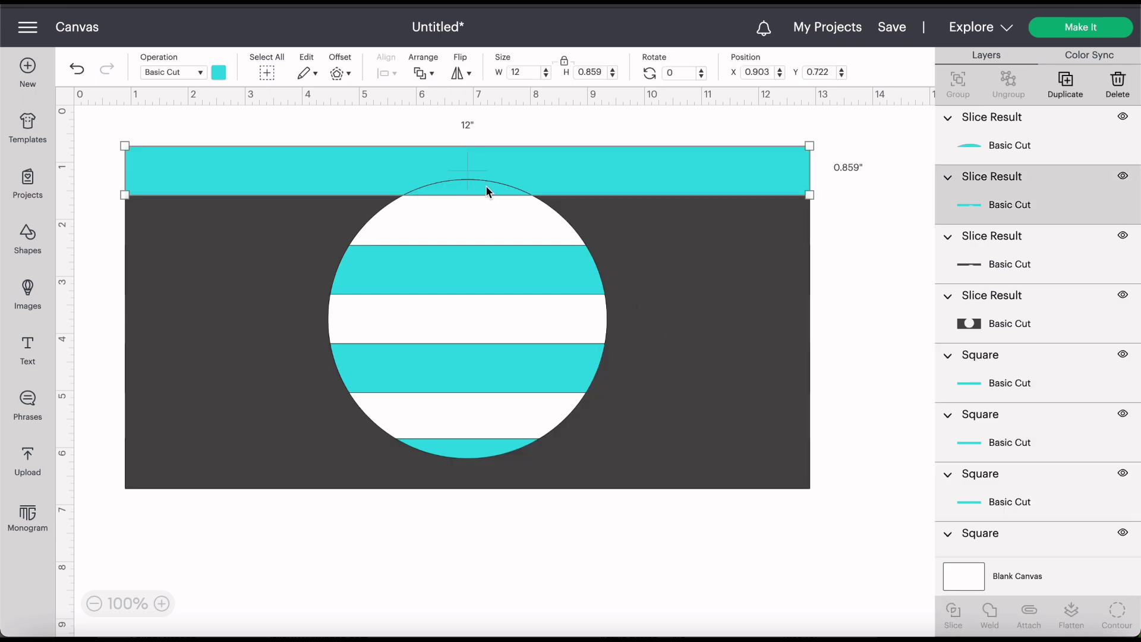
pyautogui.click(486, 186)
pyautogui.rightClick(486, 185)
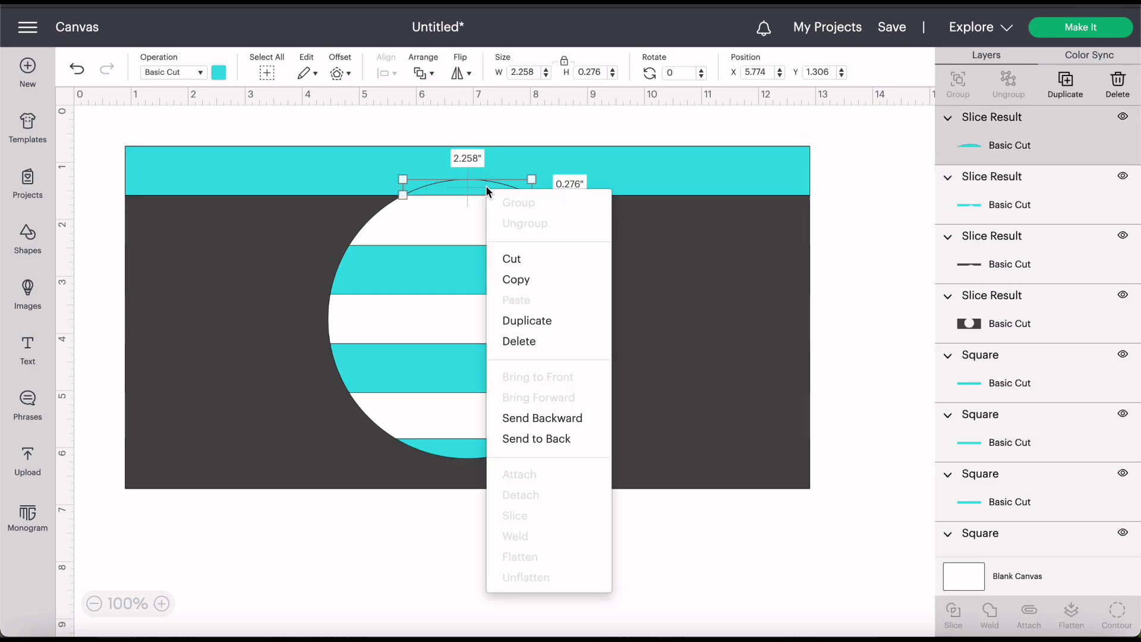
pyautogui.click(524, 341)
# Send the dark rectangle to the back, slice the second turquoise strip with it and delete the strip's piece inside the circle.
pyautogui.rightClick(675, 363)
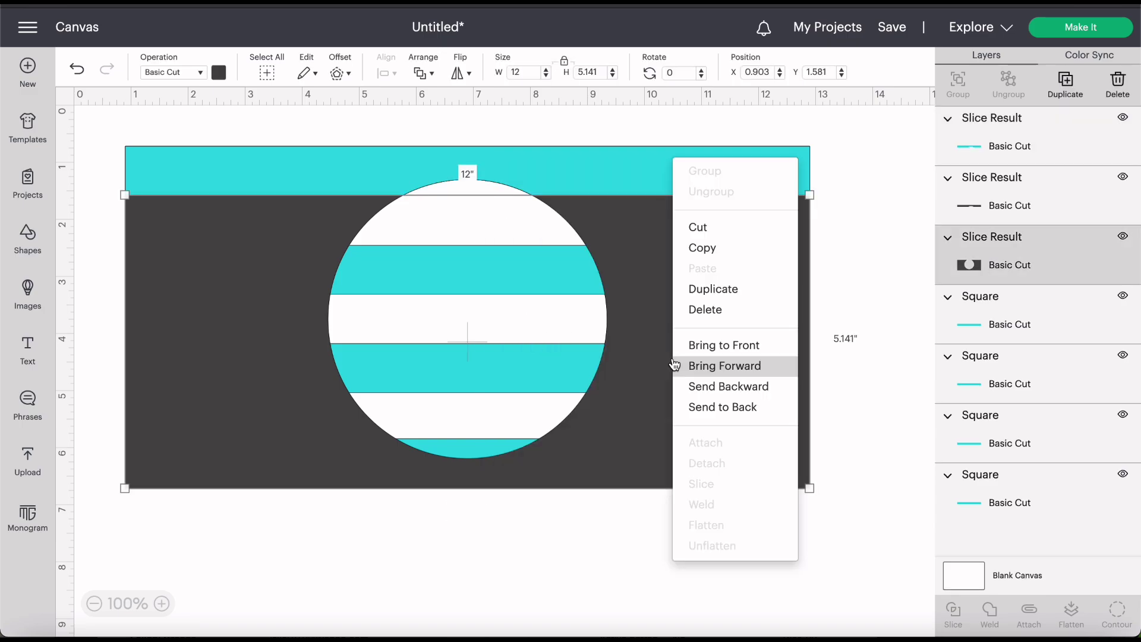
pyautogui.click(714, 410)
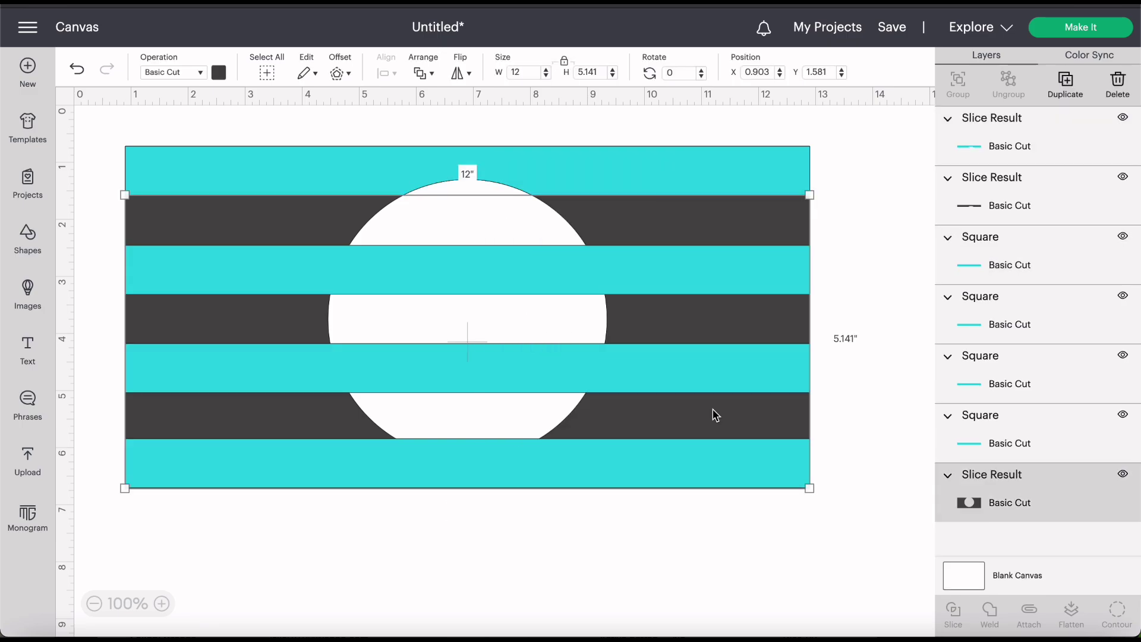
pyautogui.click(556, 258)
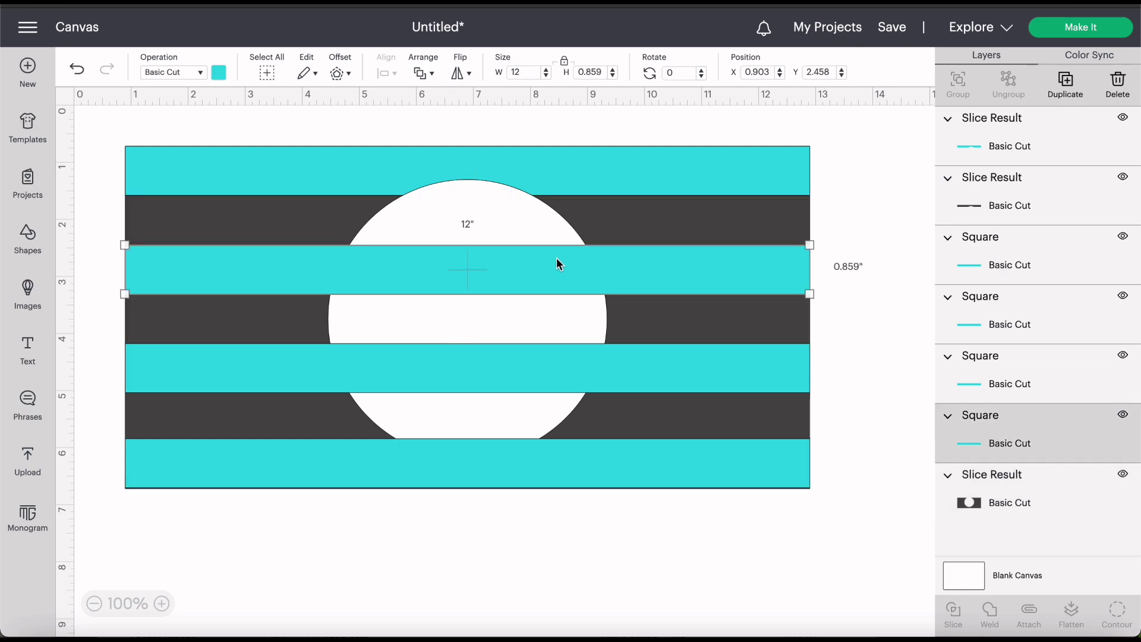
pyautogui.keyDown('shift'); pyautogui.click(511, 222); pyautogui.keyUp('shift')
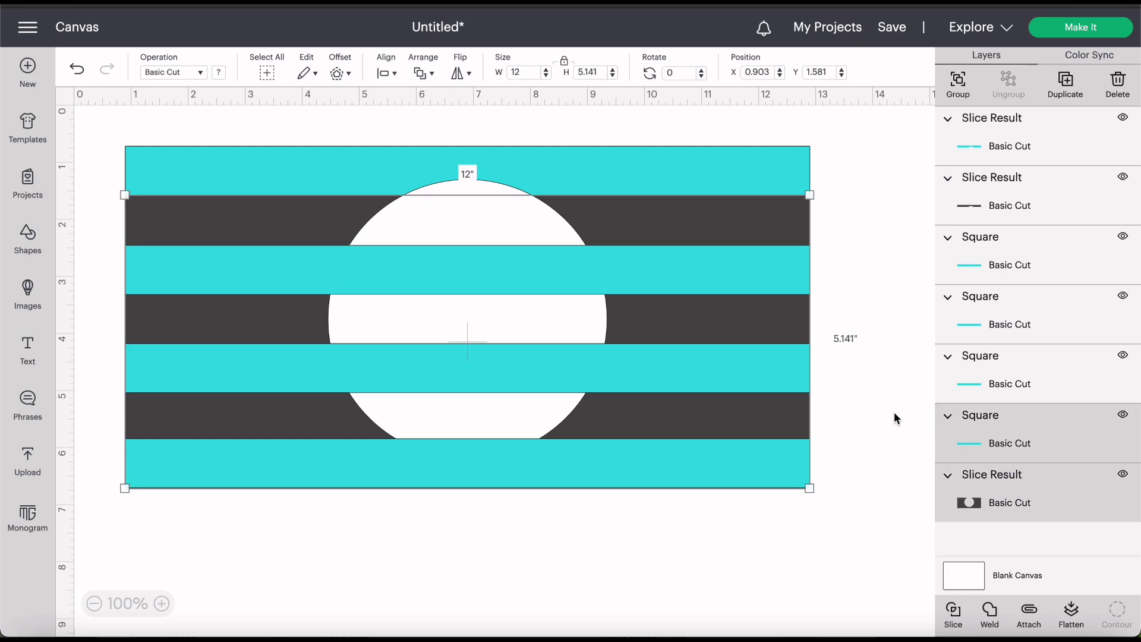
pyautogui.click(953, 612)
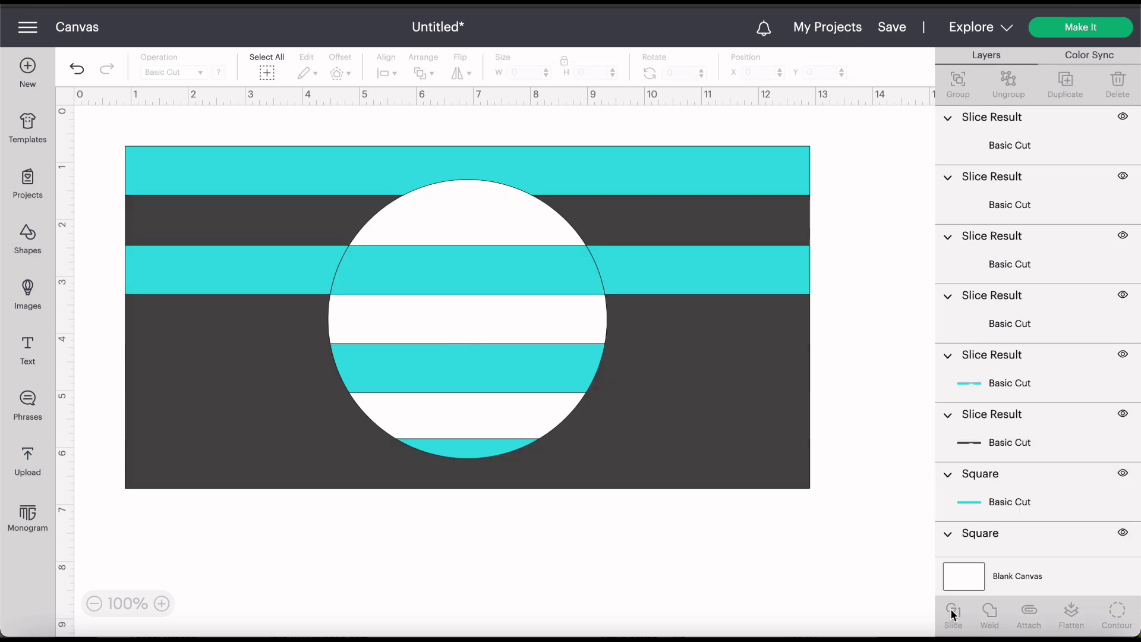
pyautogui.rightClick(526, 259)
pyautogui.click(558, 210)
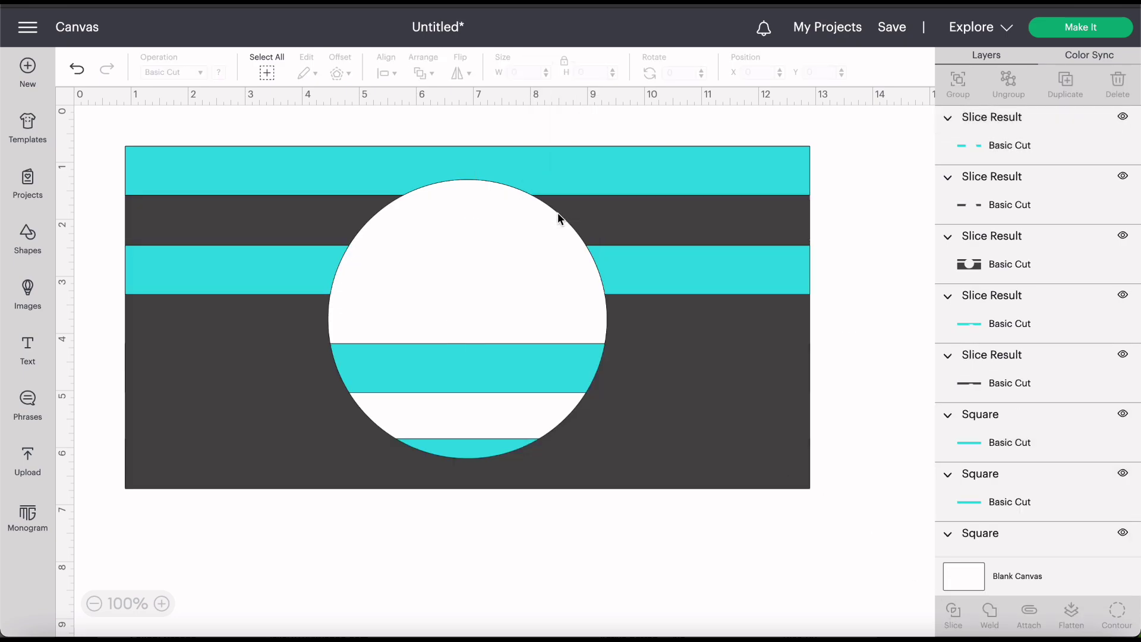
# Cut the third turquoise strip along the circle using the dark rectangle, and send the rectangle behind the remaining strip.
pyautogui.rightClick(657, 374)
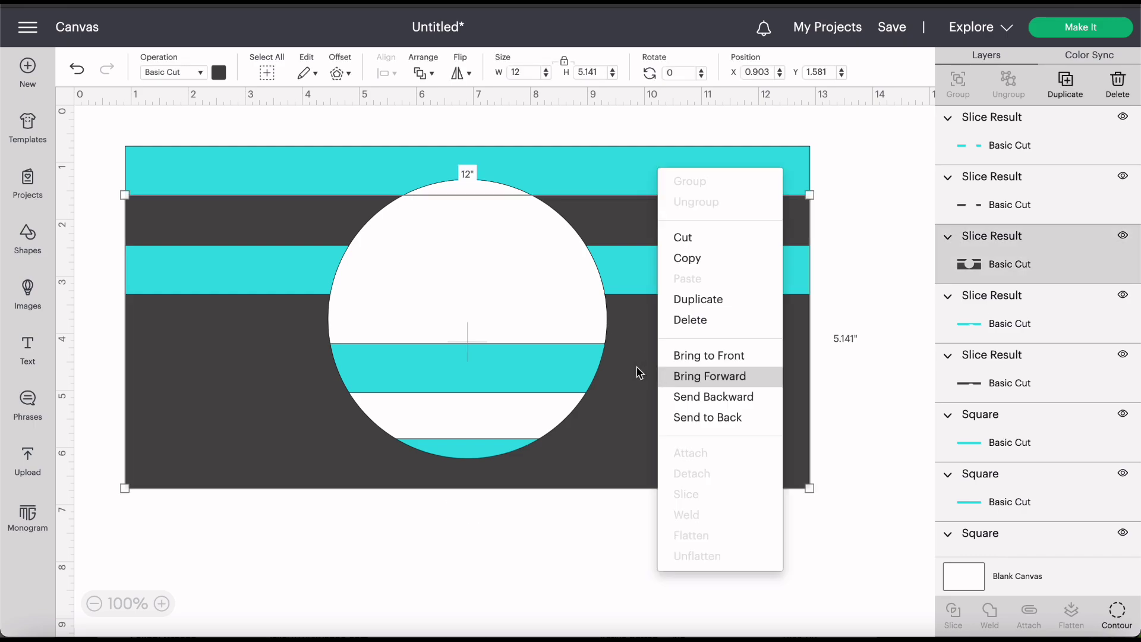
pyautogui.click(562, 356)
pyautogui.hotkey('ctrl', 'shift', 'Down')
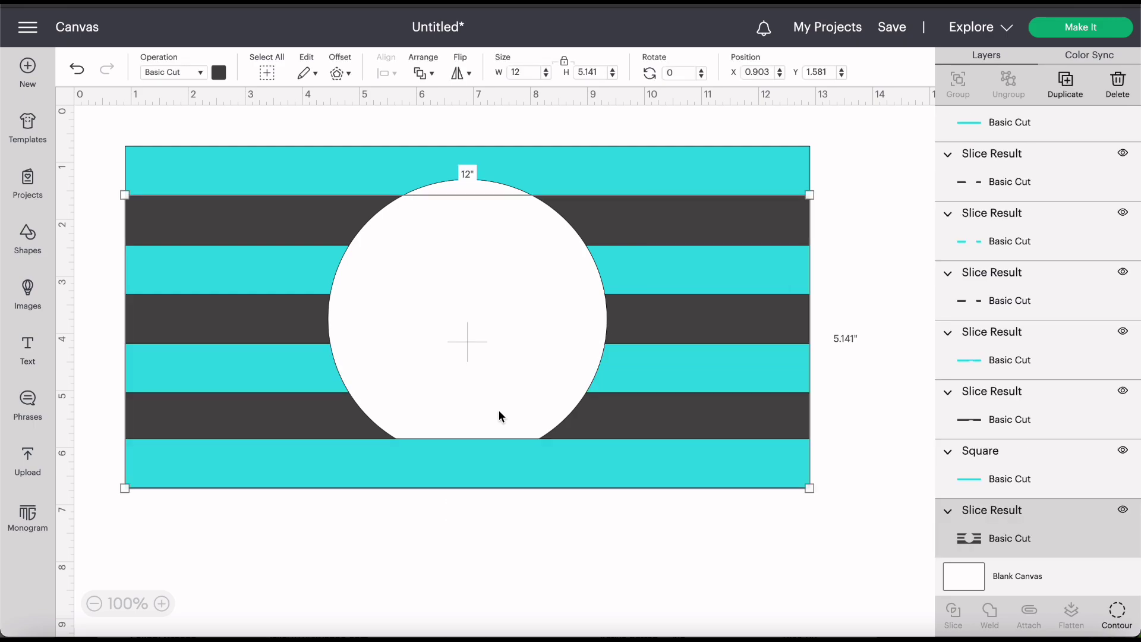
# Slice the bottom turquoise strip with the dark rectangle and delete the strip's sliver inside the circle.
pyautogui.hotkey('ctrl', 'a')
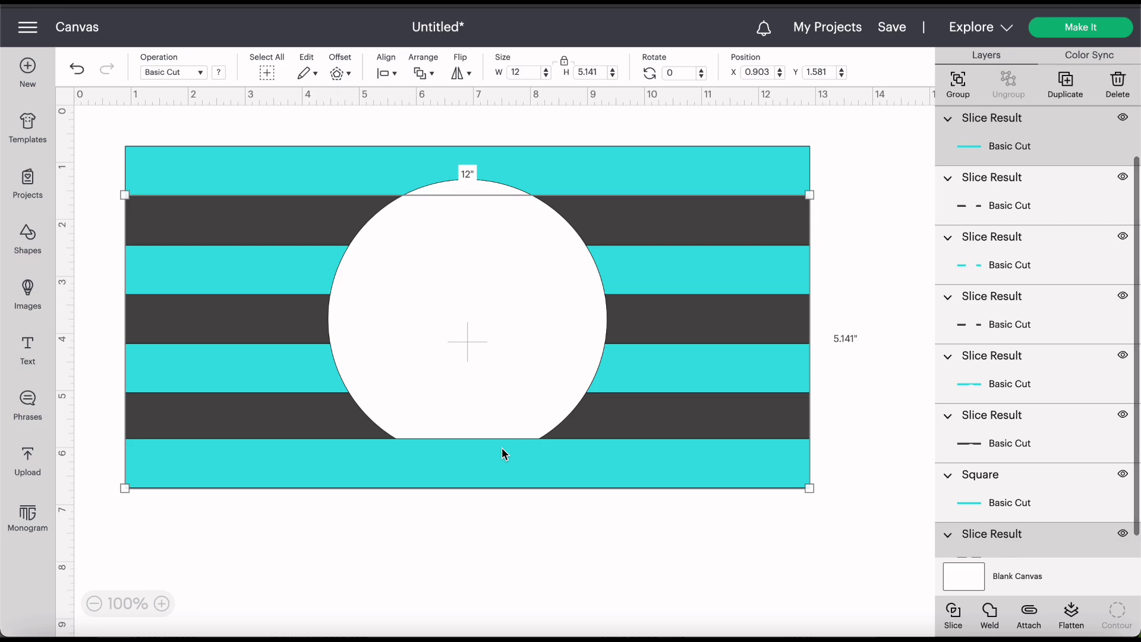
pyautogui.click(953, 615)
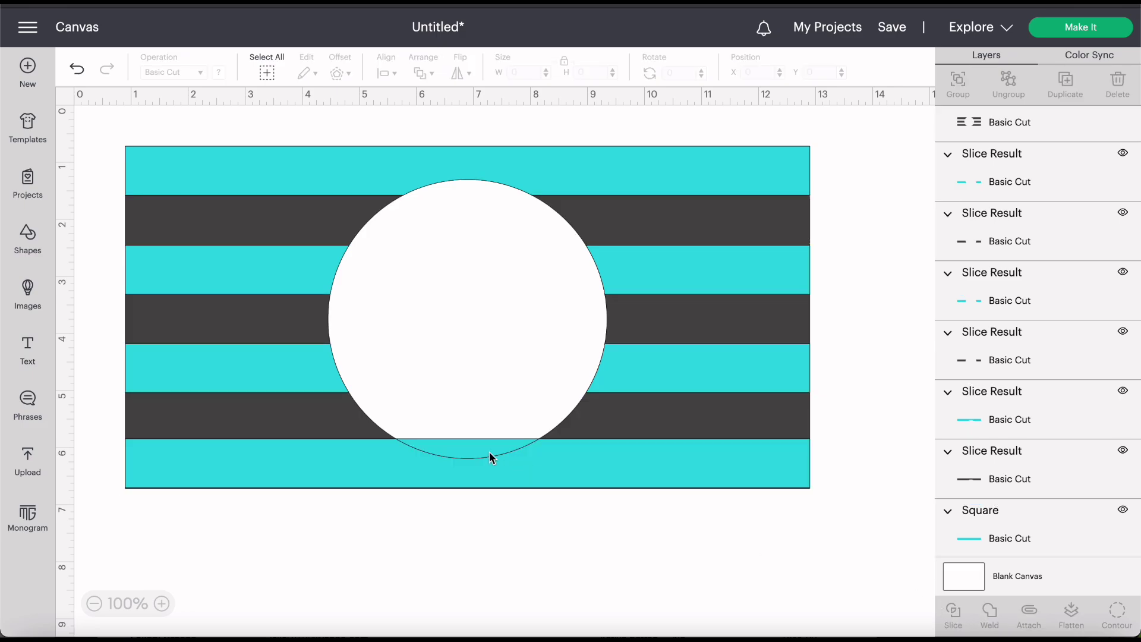
pyautogui.click(490, 456)
pyautogui.rightClick(490, 454)
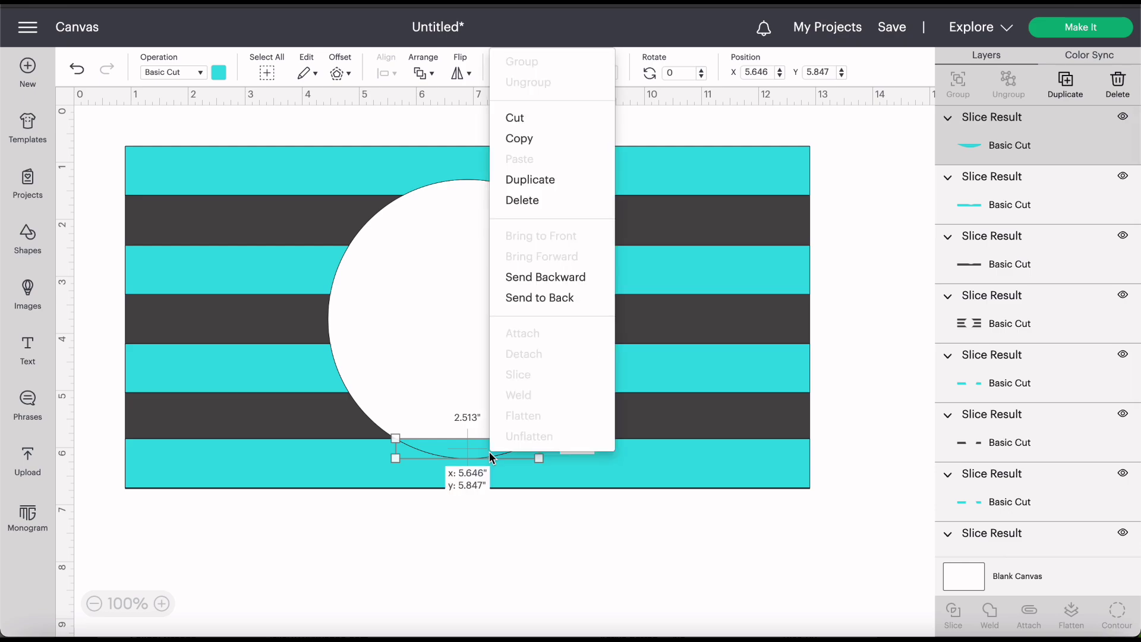
pyautogui.click(540, 199)
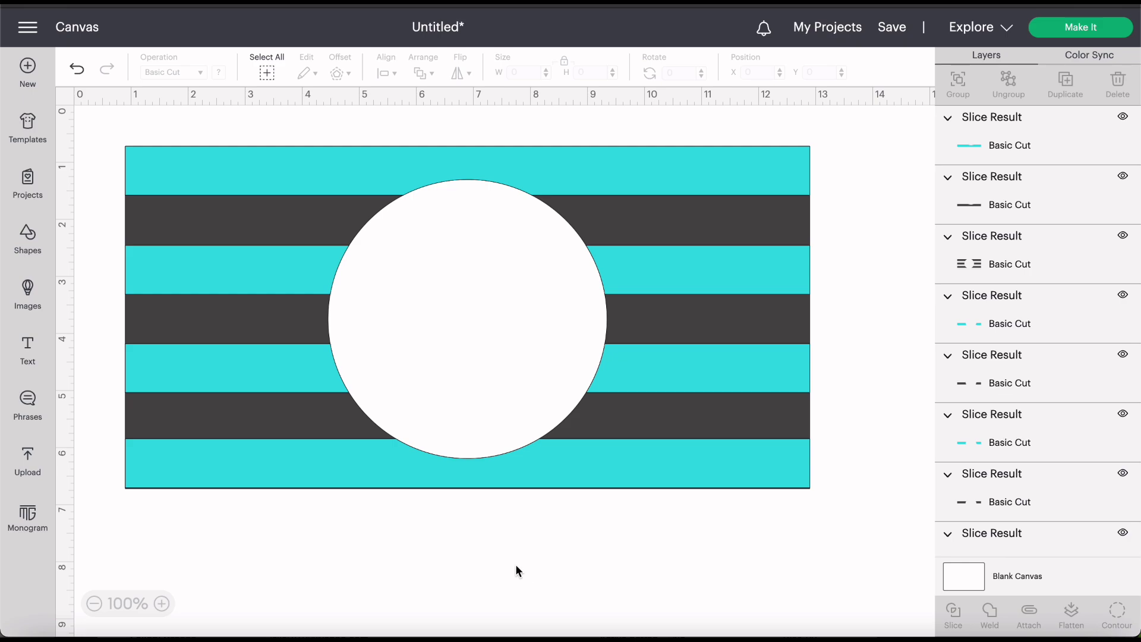
# Add a circle shape and move it into the upper-left part of the circular cutout.
pyautogui.click(27, 239)
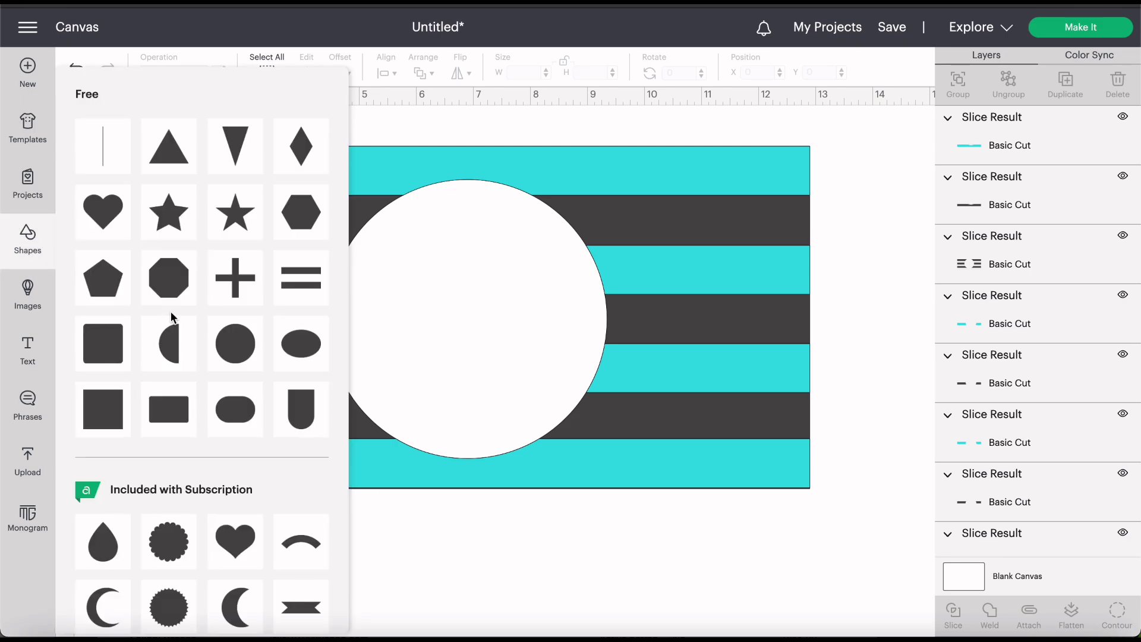
pyautogui.click(240, 346)
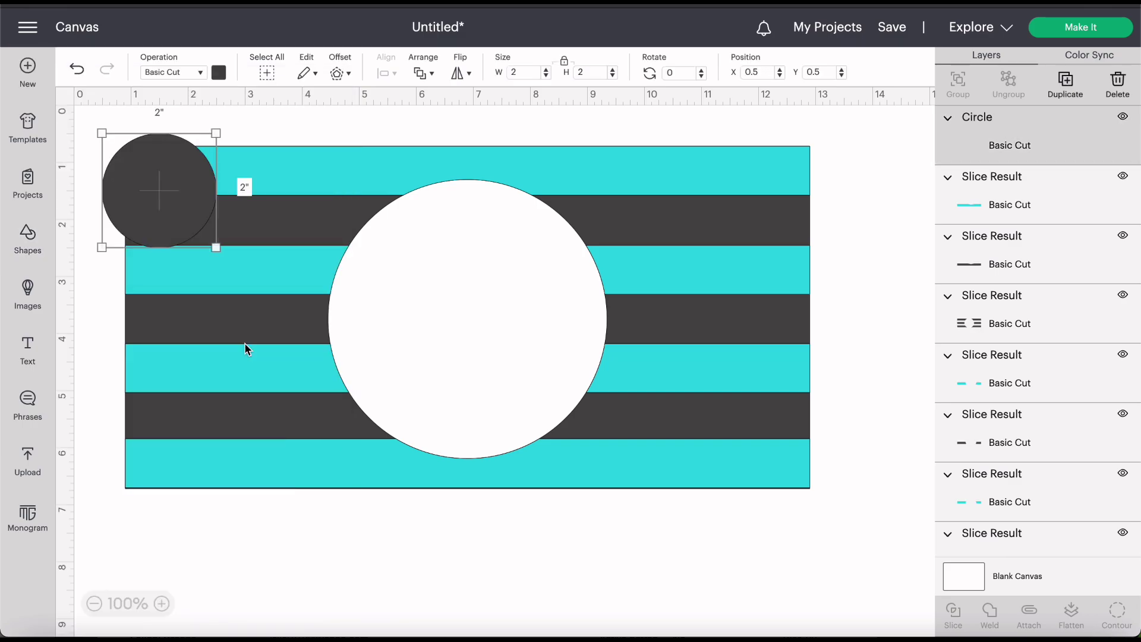
pyautogui.moveTo(168, 196); pyautogui.dragTo(399, 303)
pyautogui.click(517, 343)
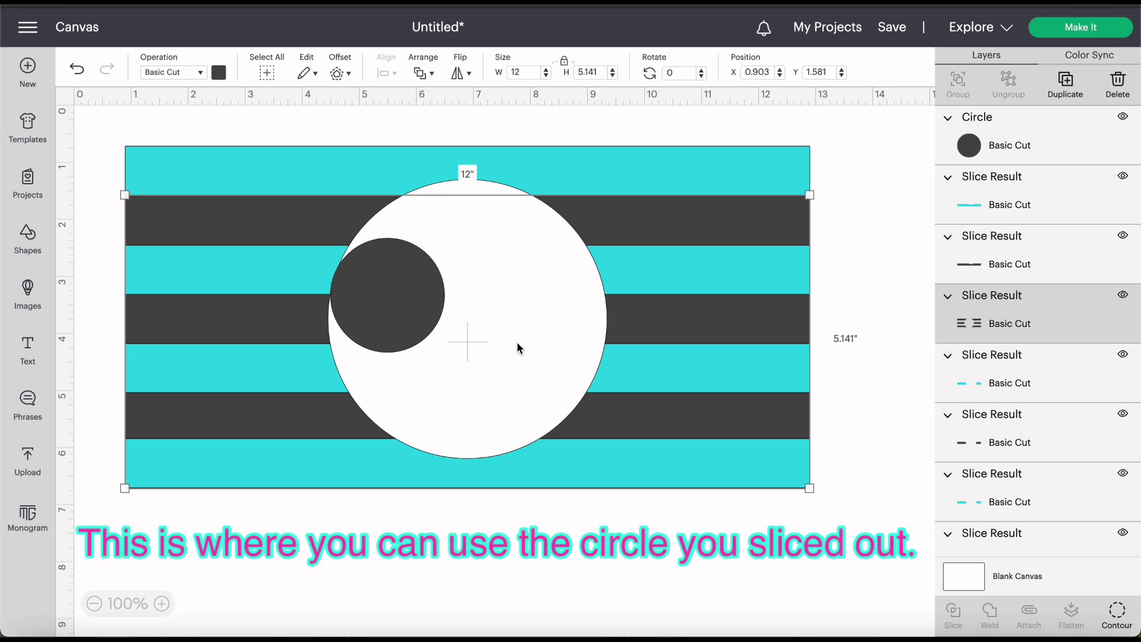
pyautogui.moveTo(412, 307); pyautogui.dragTo(416, 300)
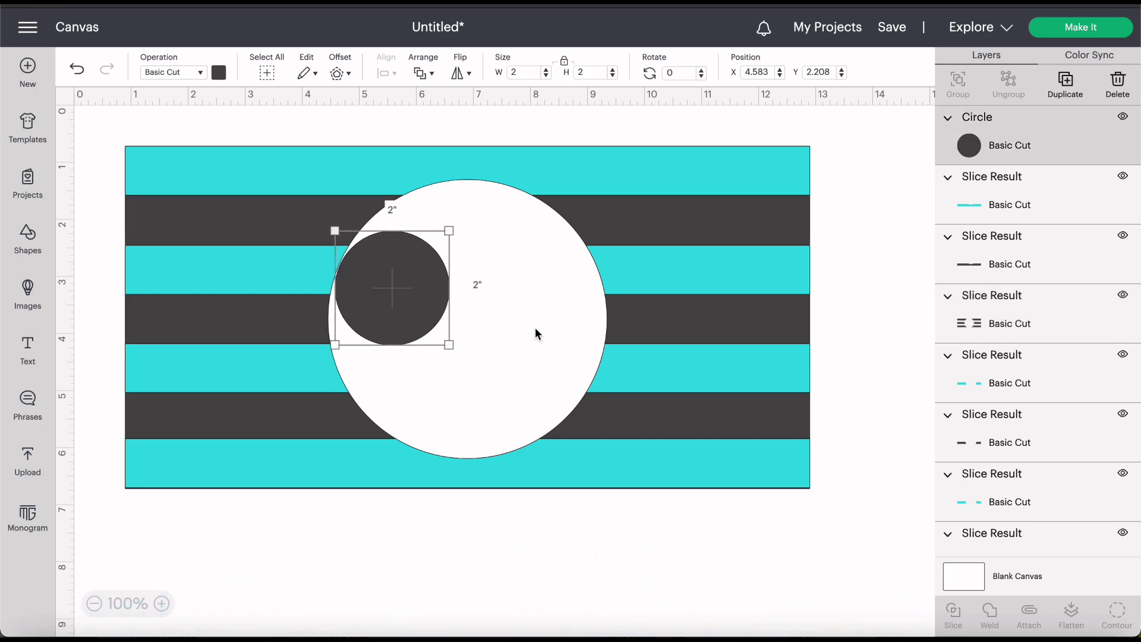
# Enlarge the new circle proportionally to about 4.92 in and position it to fill the circular cutout.
pyautogui.moveTo(449, 344); pyautogui.dragTo(612, 508)
pyautogui.moveTo(554, 402); pyautogui.dragTo(548, 350)
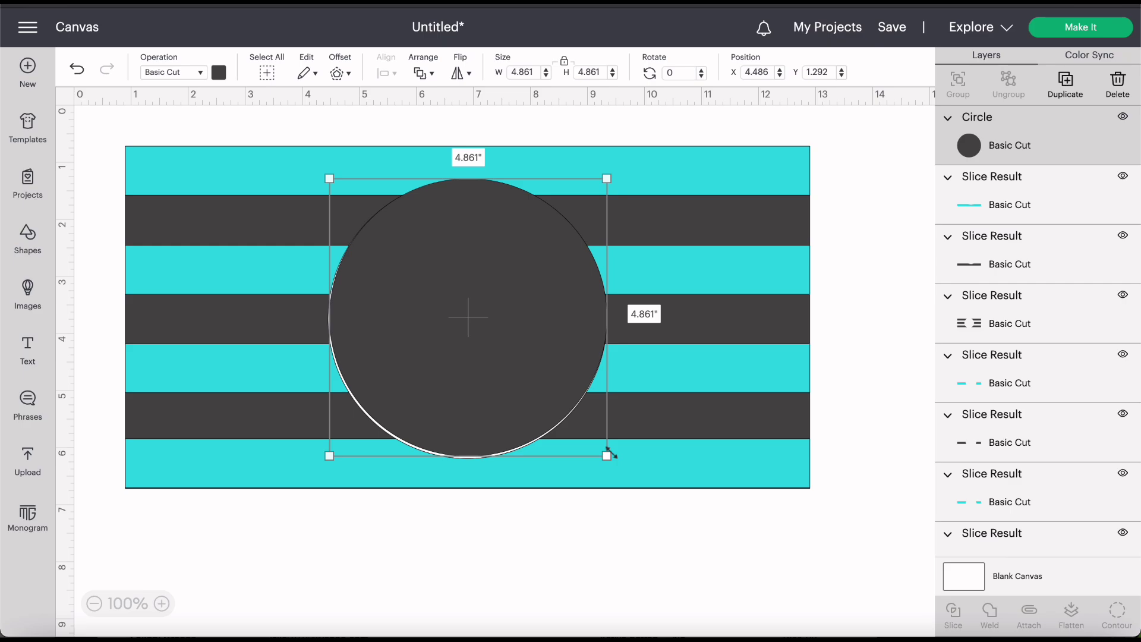
pyautogui.moveTo(610, 453); pyautogui.dragTo(611, 455)
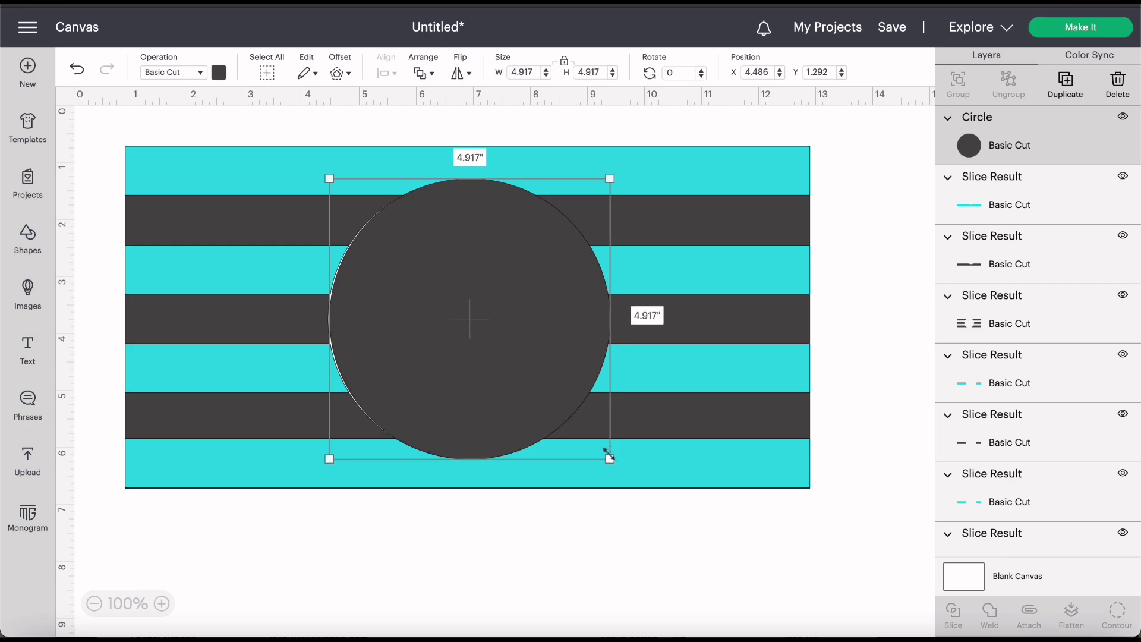
pyautogui.moveTo(529, 397); pyautogui.dragTo(528, 396)
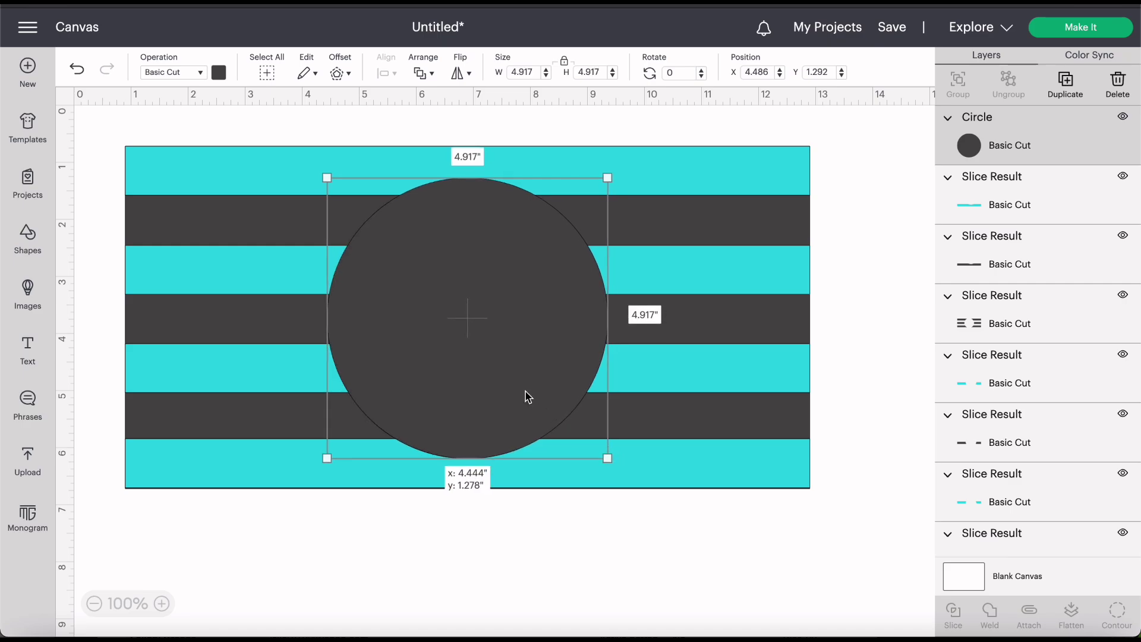
# Start a new monogram with the initials HMK.
pyautogui.click(27, 515)
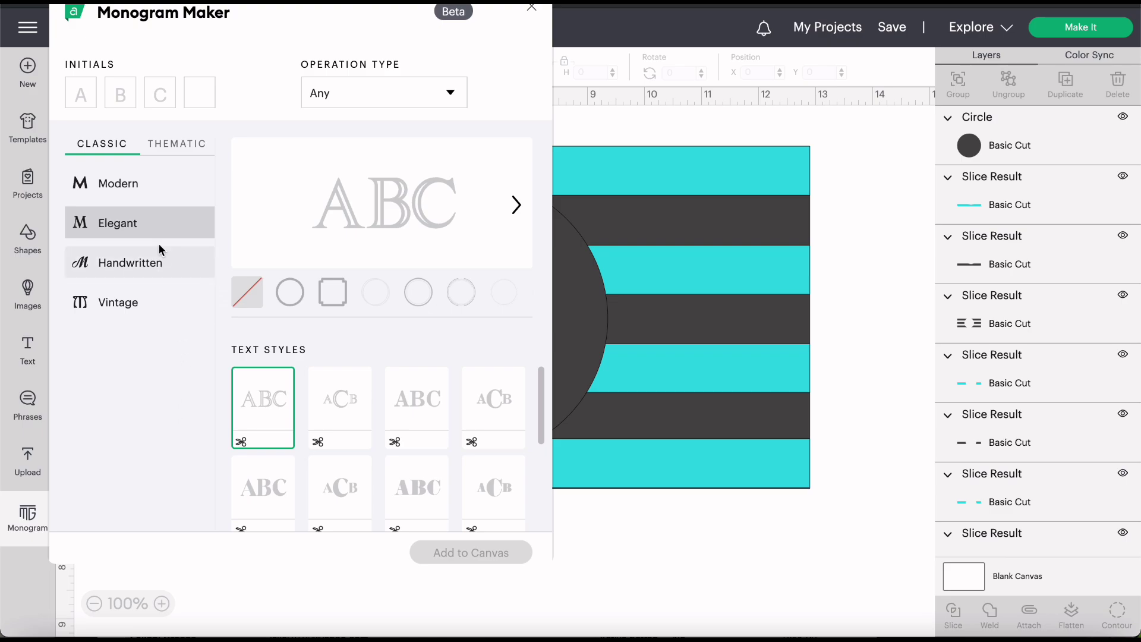
pyautogui.click(80, 93)
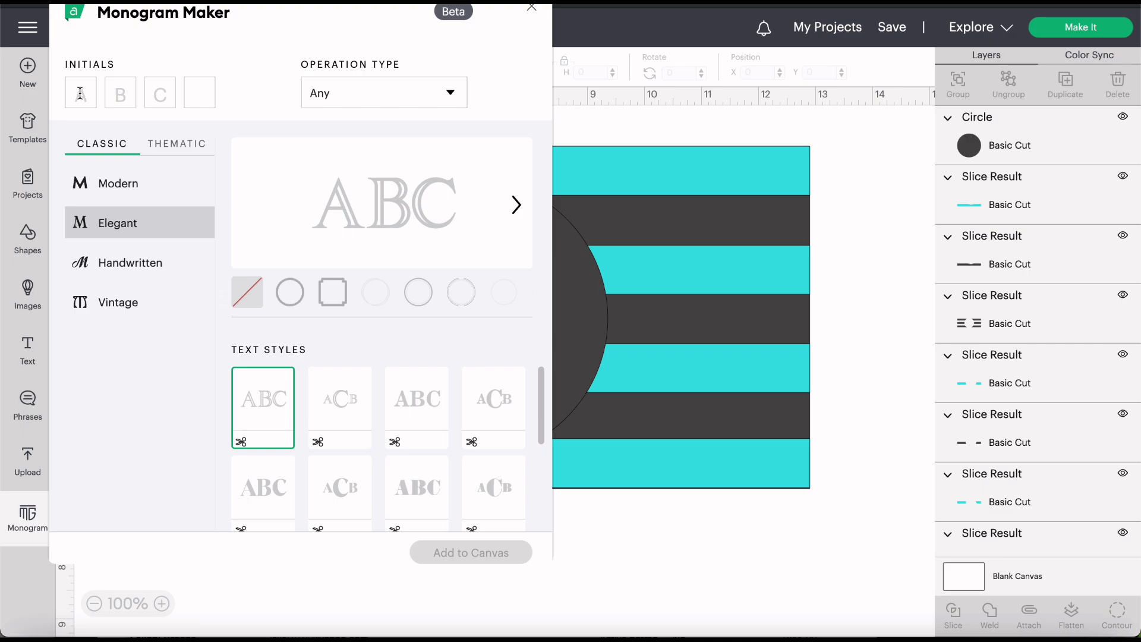
pyautogui.write('HMK')
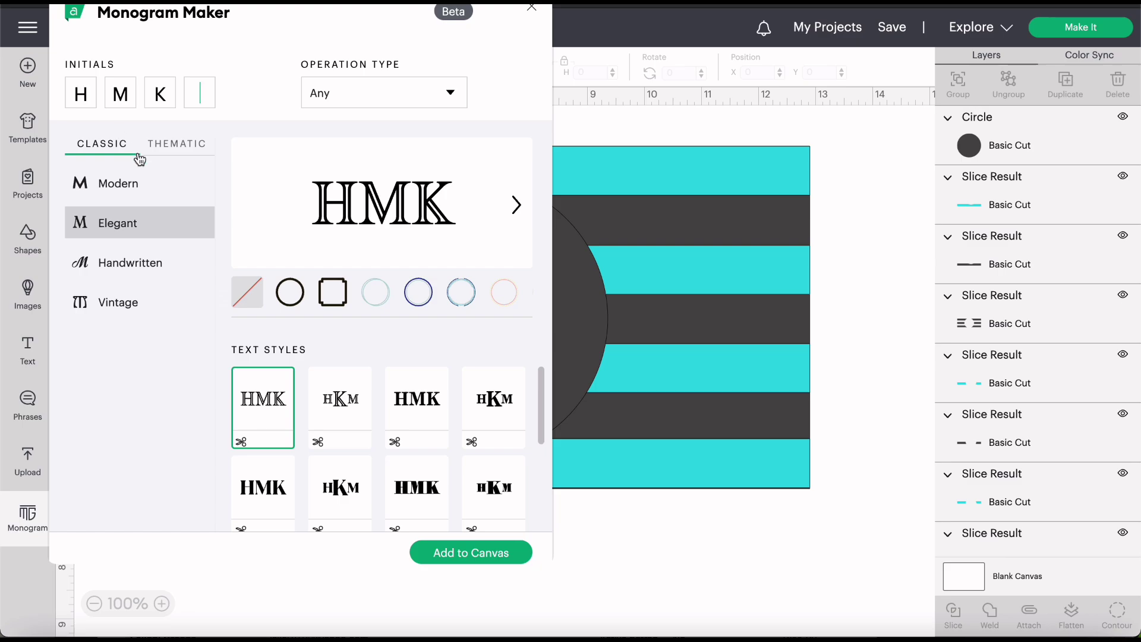
# Preview the classic Handwritten, Vintage and Modern lettering styles for the monogram.
pyautogui.click(150, 263)
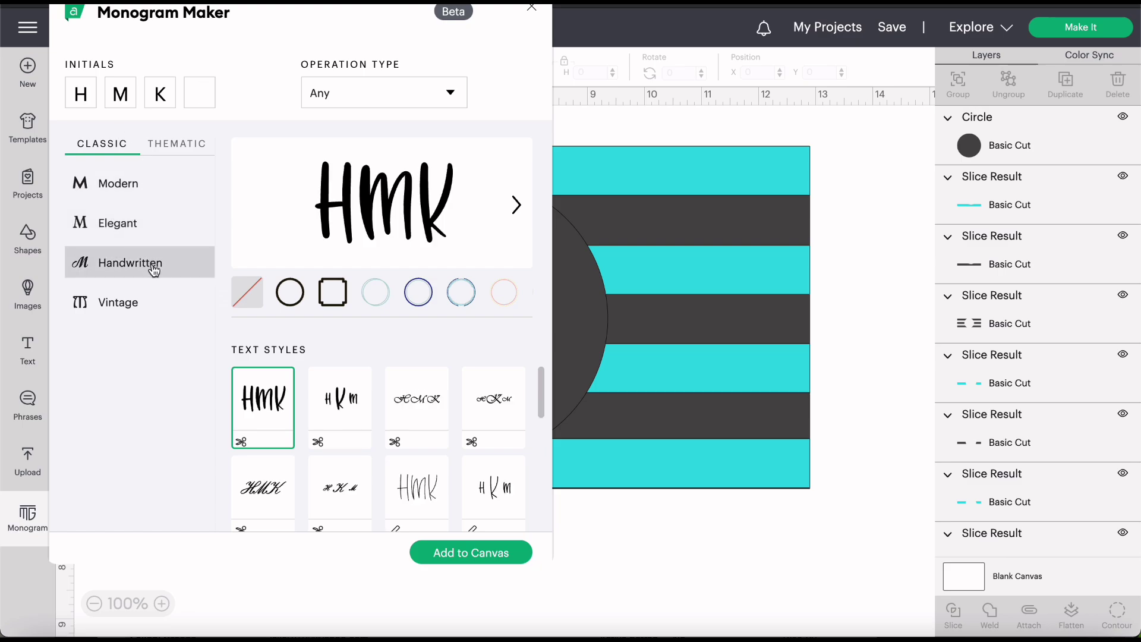
pyautogui.click(153, 305)
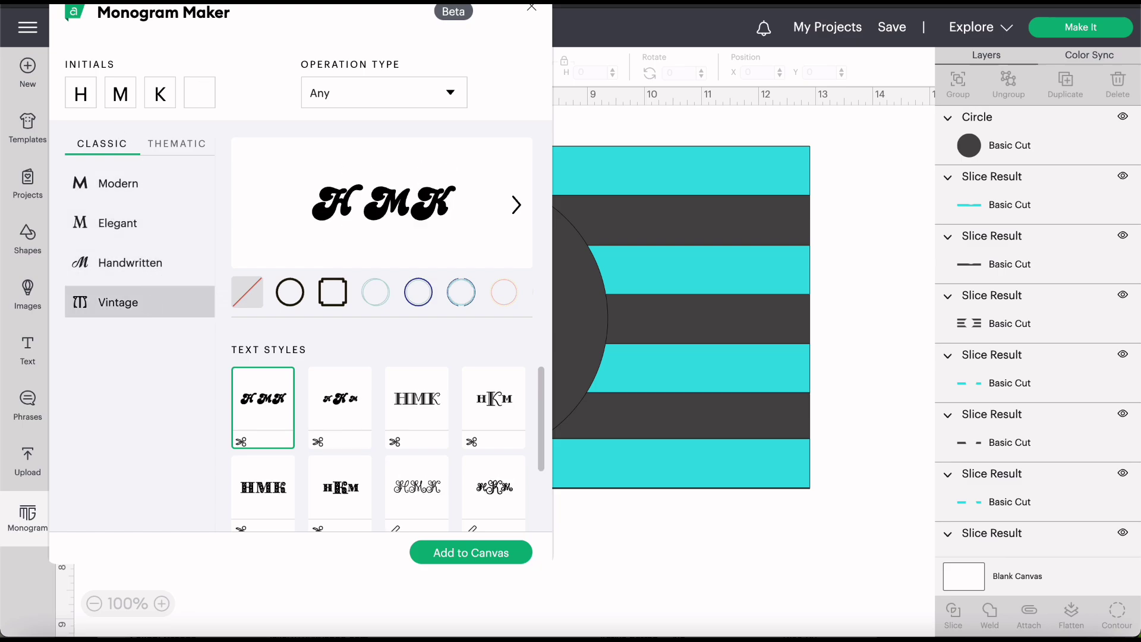
pyautogui.click(143, 185)
# Examine the thematic Occasions frames for the monogram, previewing the cupcake frame.
pyautogui.click(179, 144)
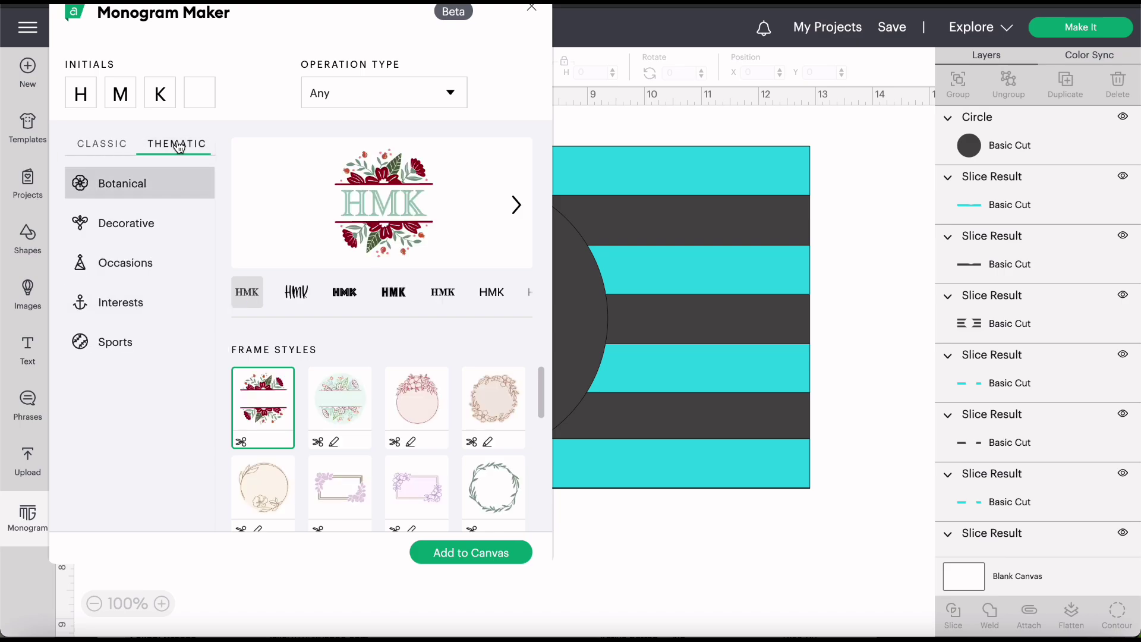
pyautogui.click(162, 266)
pyautogui.scroll(-2, 311, 372)
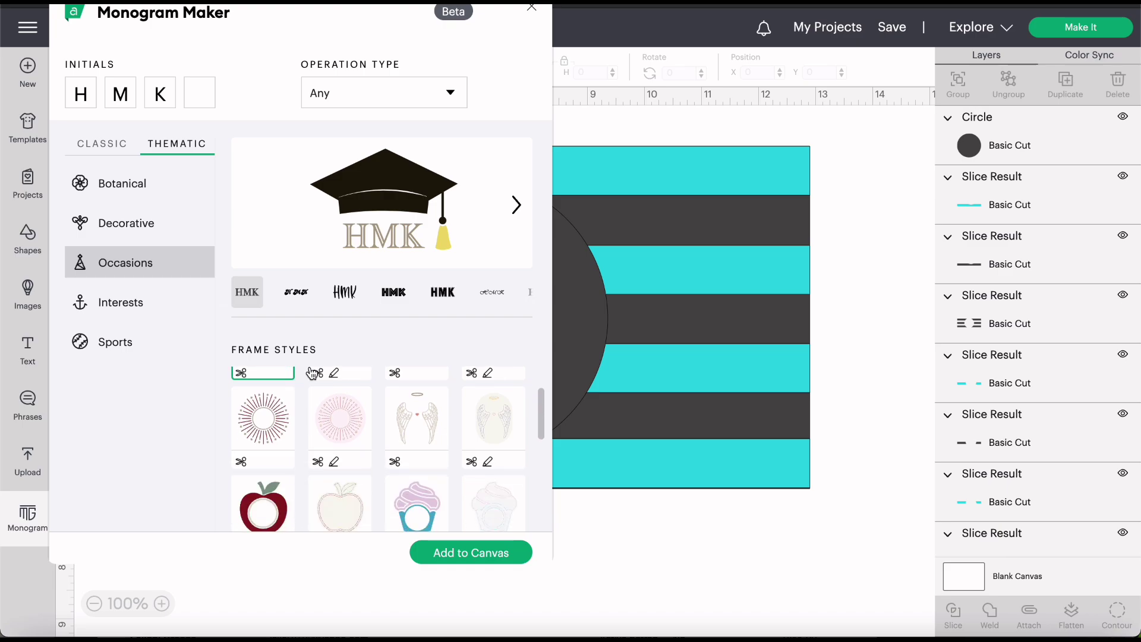
pyautogui.scroll(-1, 311, 373)
pyautogui.click(416, 454)
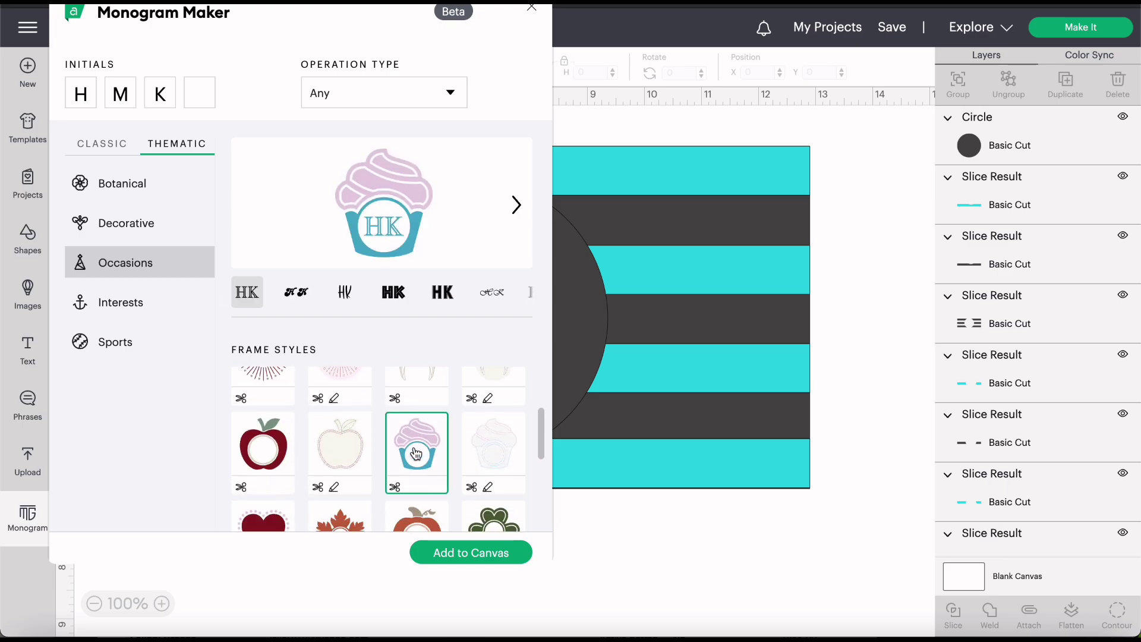
pyautogui.scroll(-3, 387, 438)
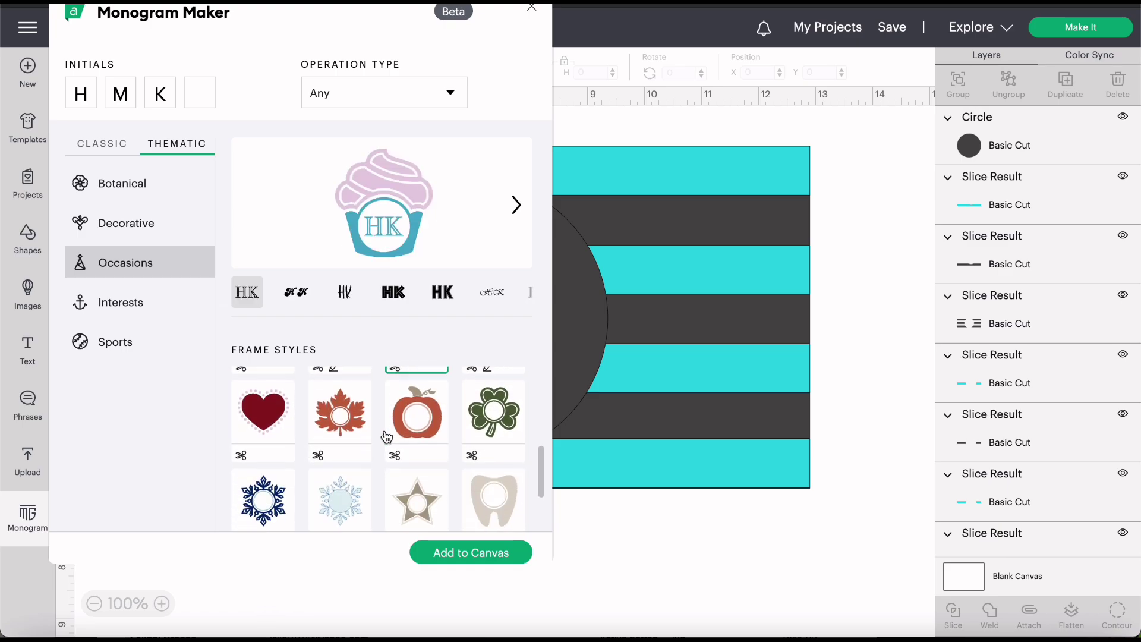
pyautogui.scroll(-2, 387, 438)
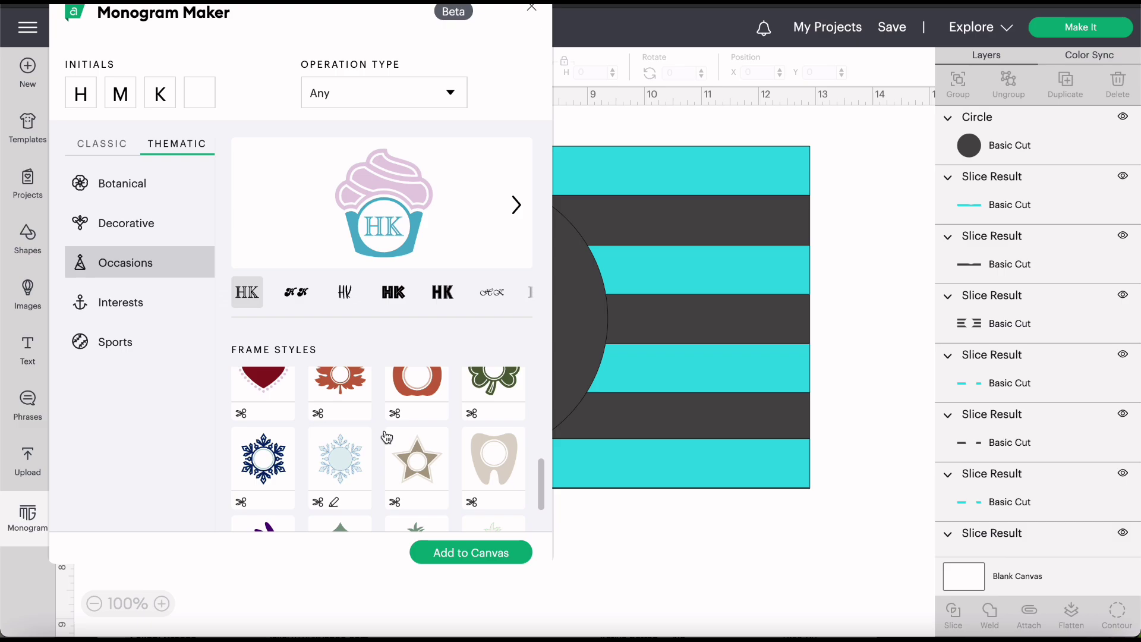
# Preview the dark butterfly frame among the thematic Interests frames and return to the classic monogram styles.
pyautogui.click(137, 302)
pyautogui.scroll(5, 305, 428)
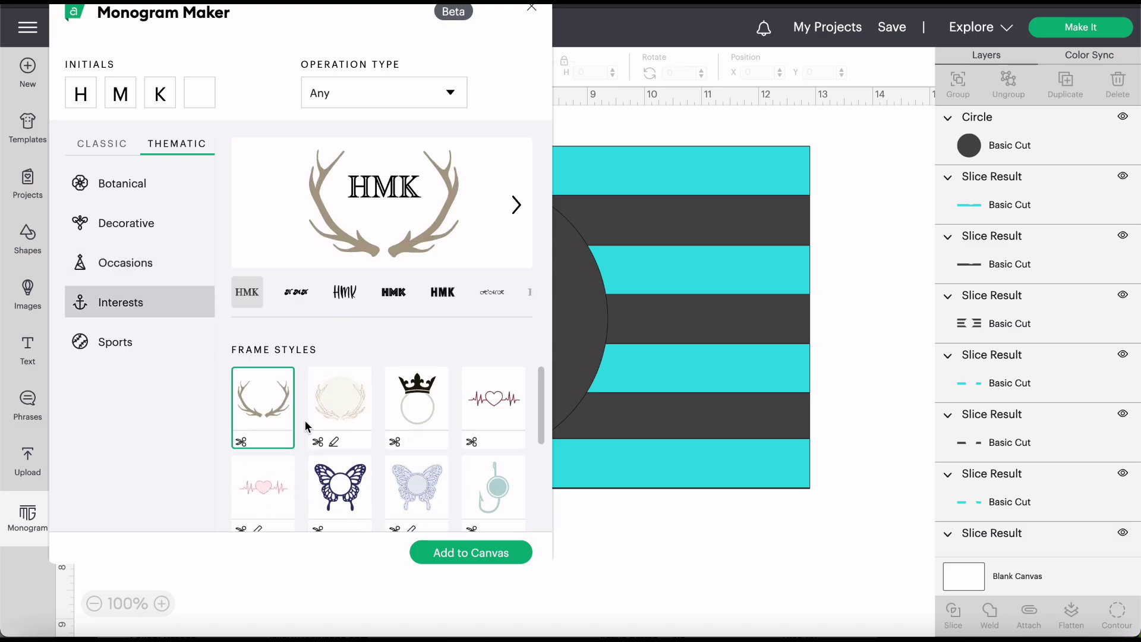
pyautogui.click(351, 479)
pyautogui.scroll(-2, 357, 479)
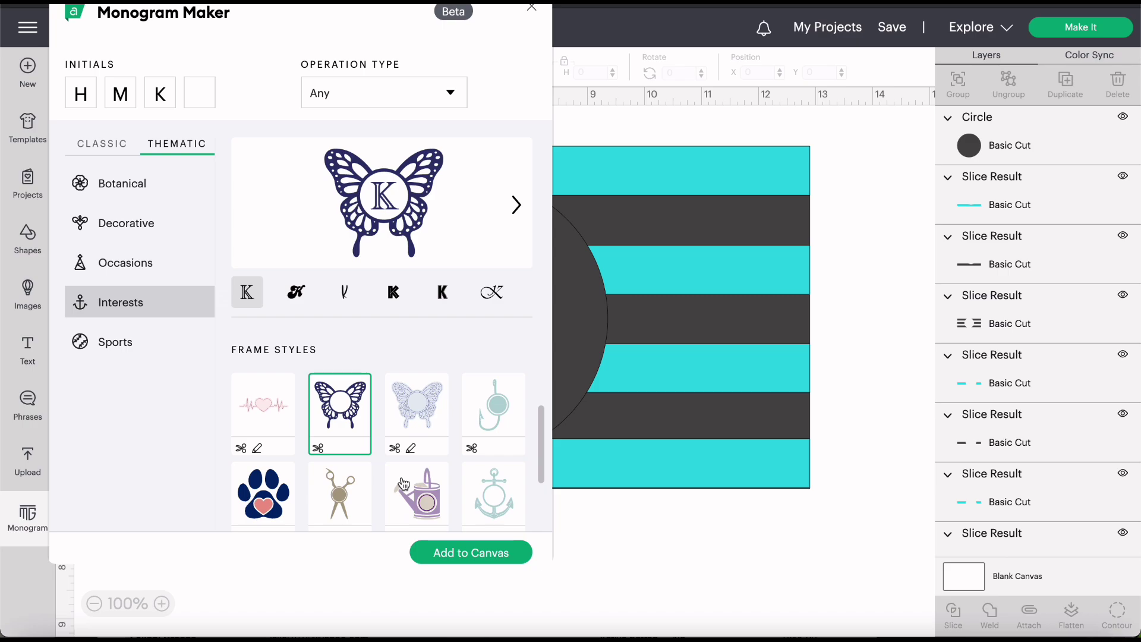
pyautogui.scroll(-1, 403, 483)
pyautogui.scroll(3, 403, 483)
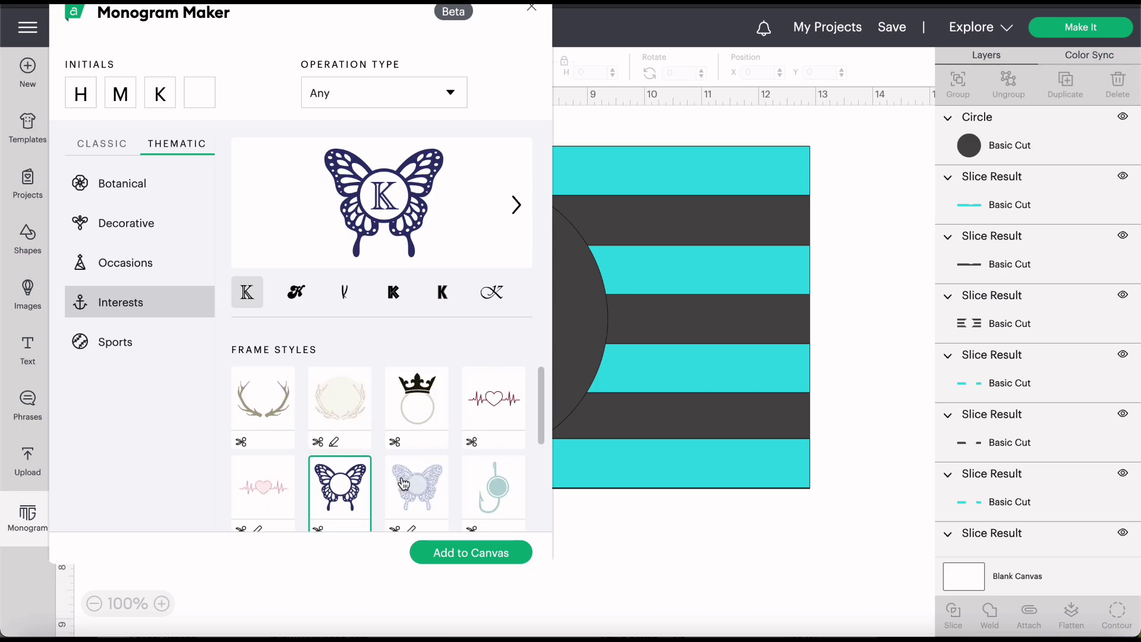
pyautogui.click(105, 148)
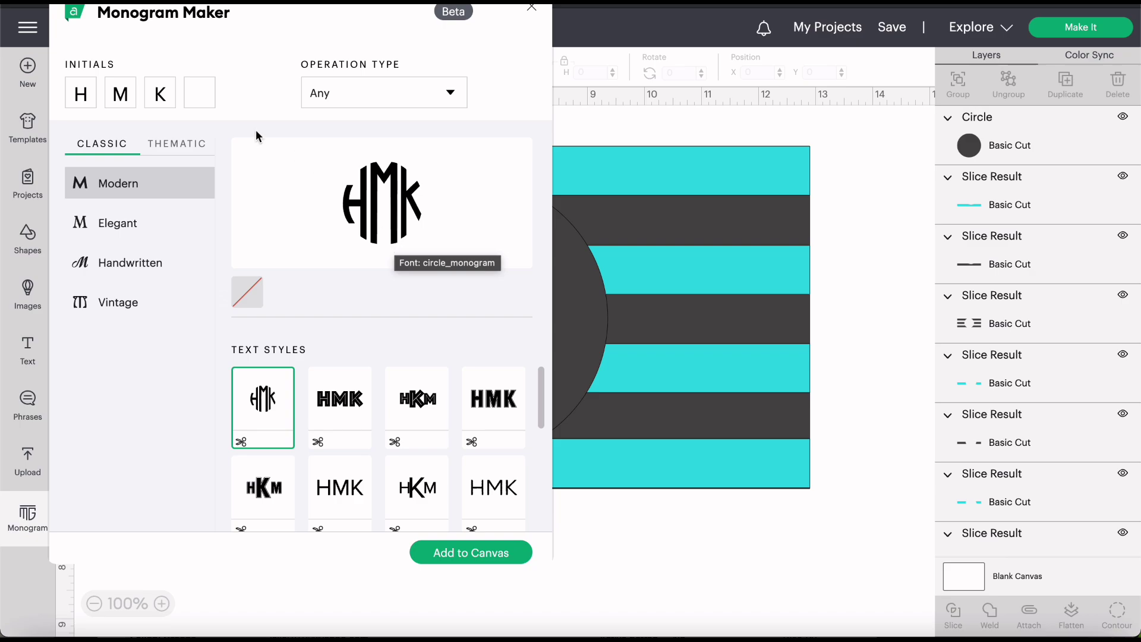
# Change the monogram initials to HKM and add it to the canvas in the circular Modern text style.
pyautogui.click(174, 96)
pyautogui.doubleClick(175, 97)
pyautogui.press('BackSpace')
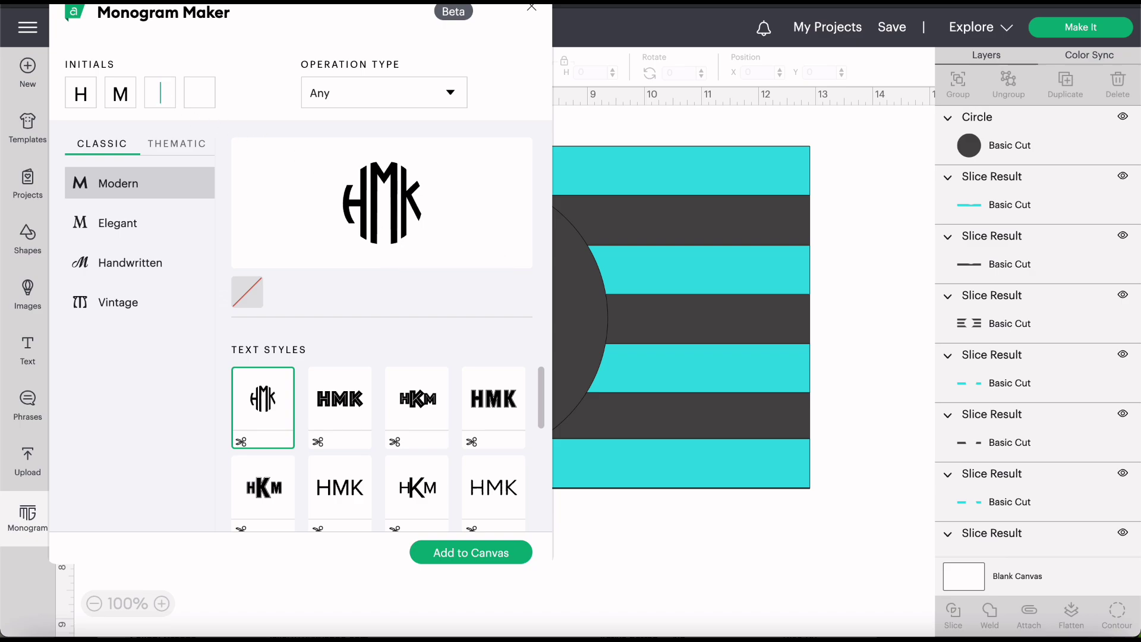
pyautogui.doubleClick(128, 92)
pyautogui.press('BackSpace')
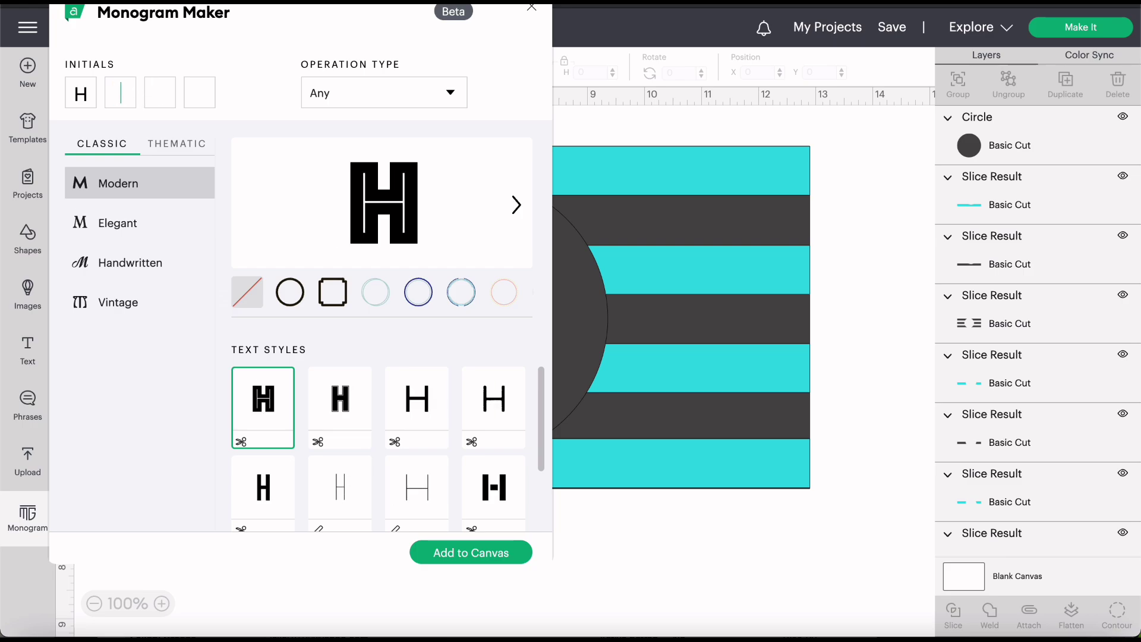
pyautogui.write('KM')
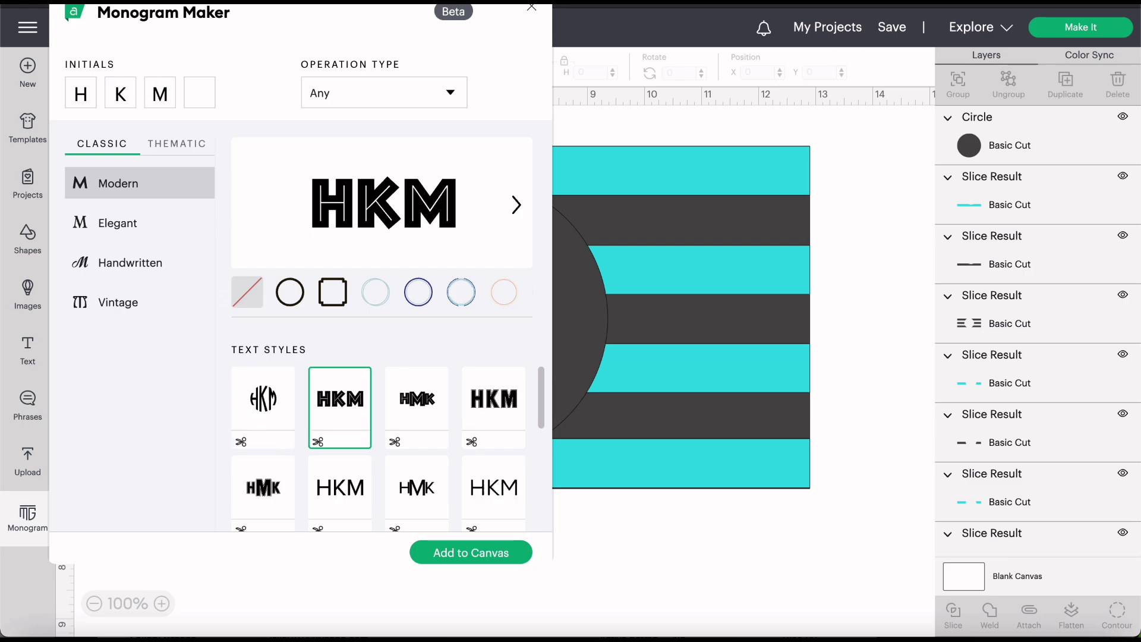
pyautogui.click(262, 401)
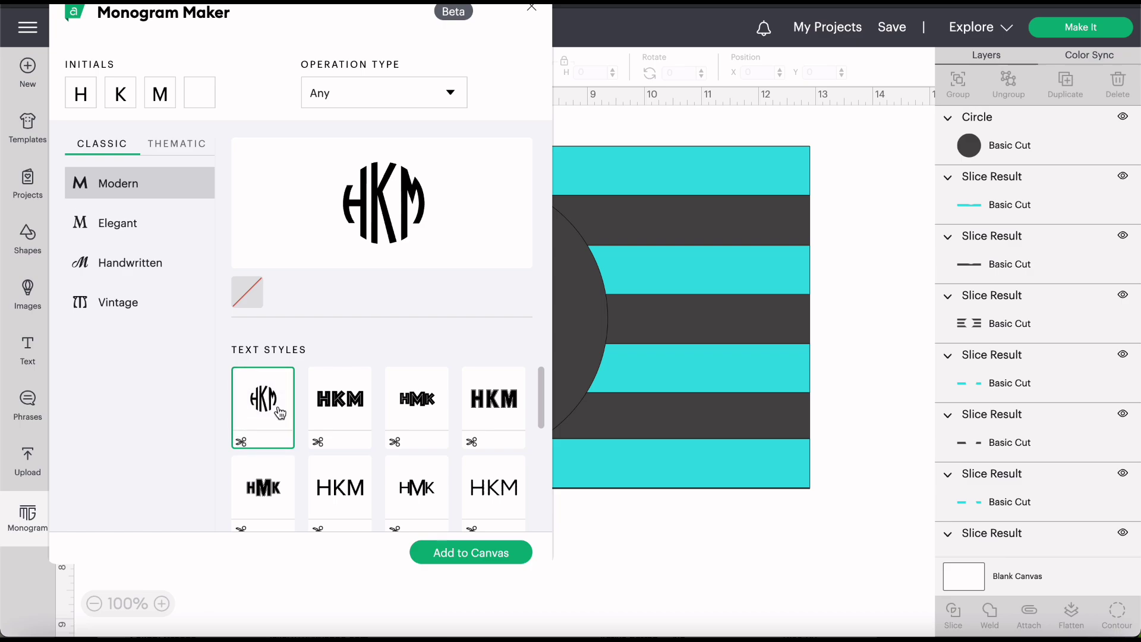
pyautogui.click(463, 554)
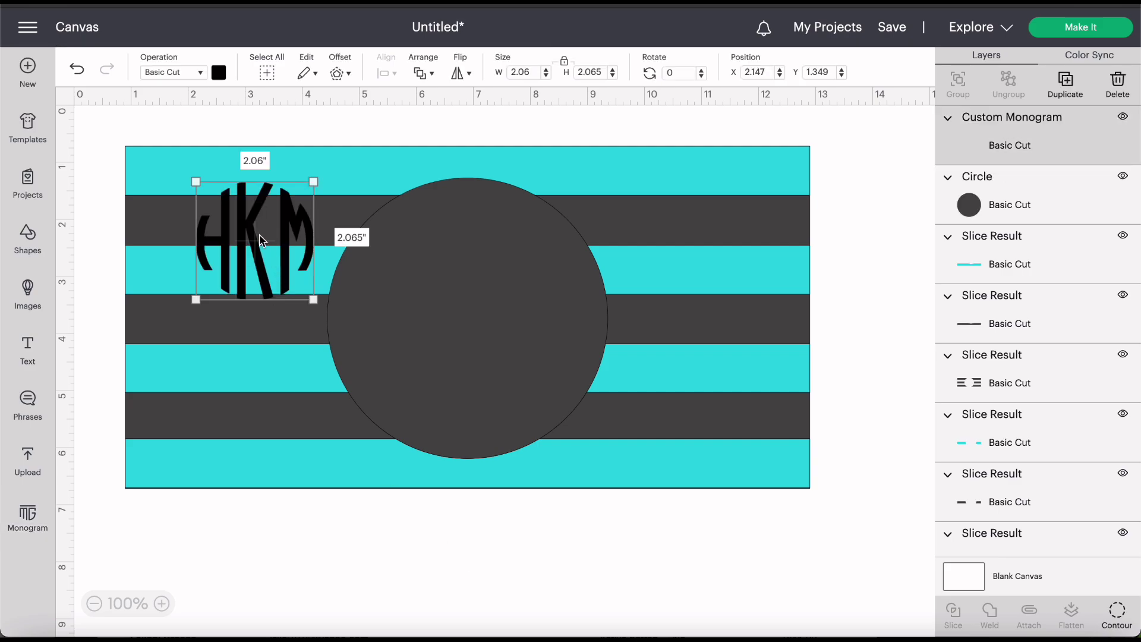
# Recolour the monogram white and enlarge it to about 4.35 in wide, placed over the middle of the dark circle.
pyautogui.click(219, 73)
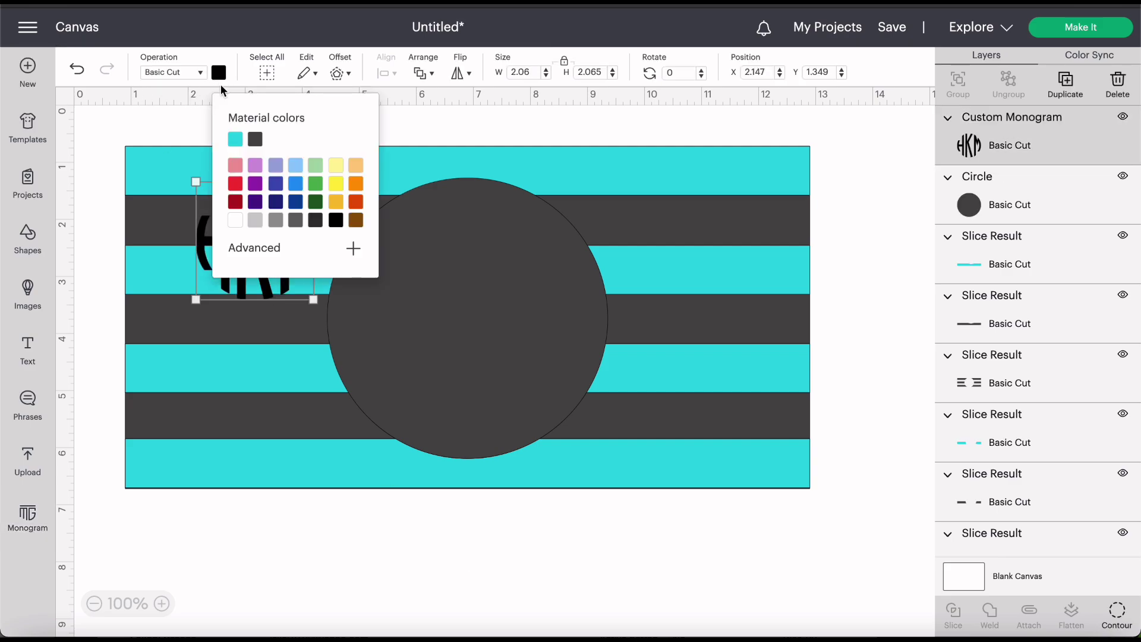
pyautogui.click(235, 221)
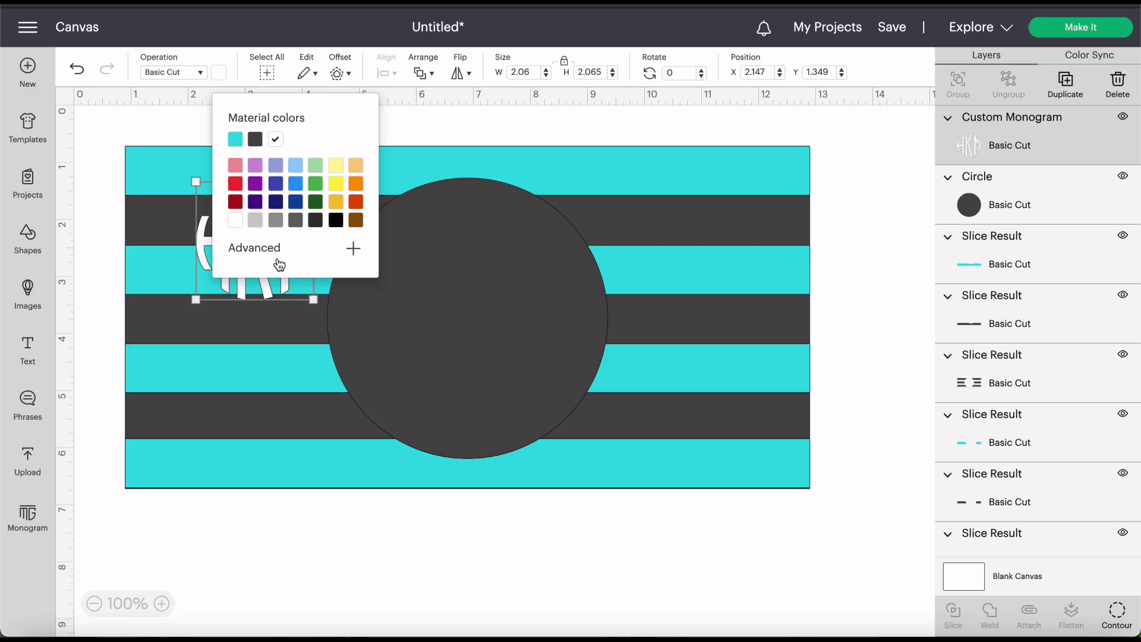
pyautogui.moveTo(309, 291); pyautogui.dragTo(414, 393)
pyautogui.moveTo(357, 297); pyautogui.dragTo(518, 307)
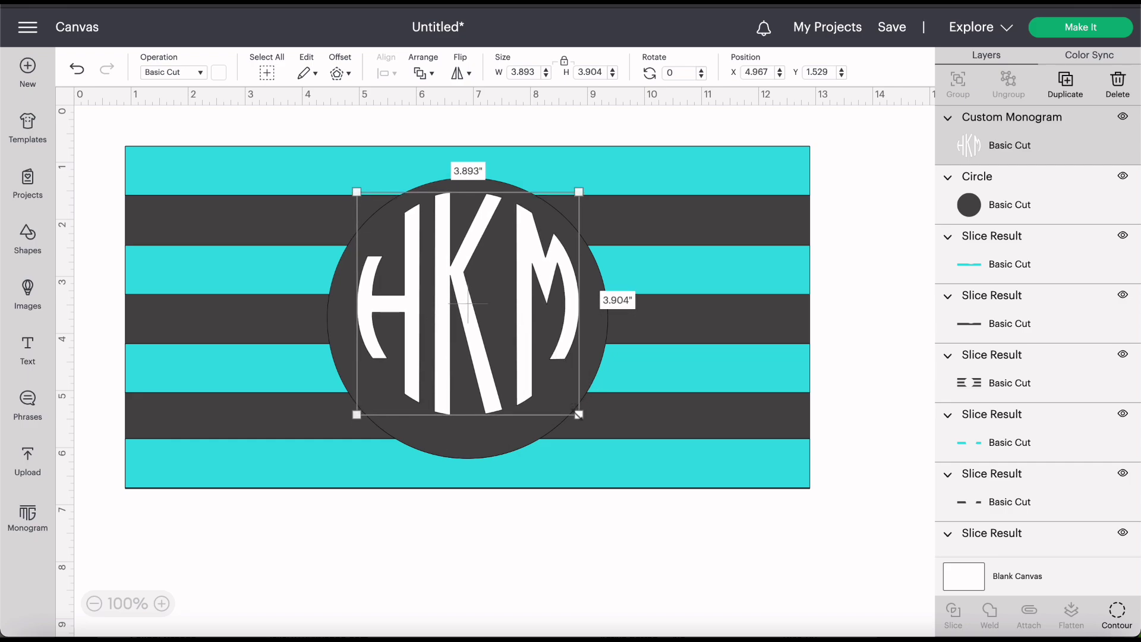
pyautogui.moveTo(579, 415); pyautogui.dragTo(593, 435)
pyautogui.moveTo(593, 439); pyautogui.dragTo(596, 441)
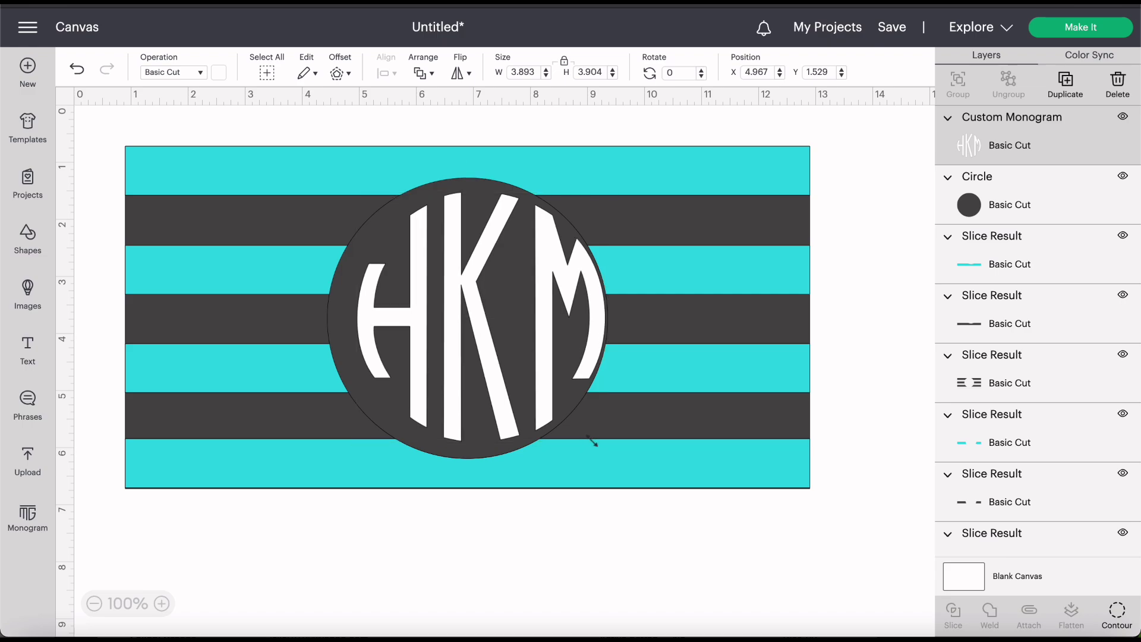
pyautogui.moveTo(550, 402); pyautogui.dragTo(536, 400)
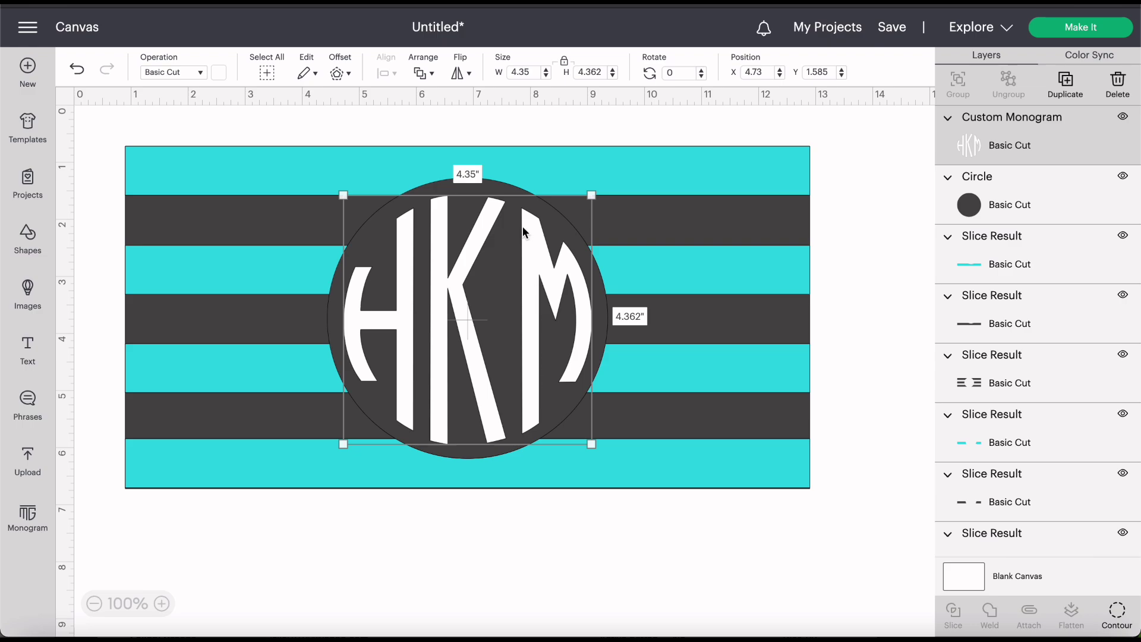
# Centre the monogram horizontally with the top turquoise strip.
pyautogui.click(509, 162)
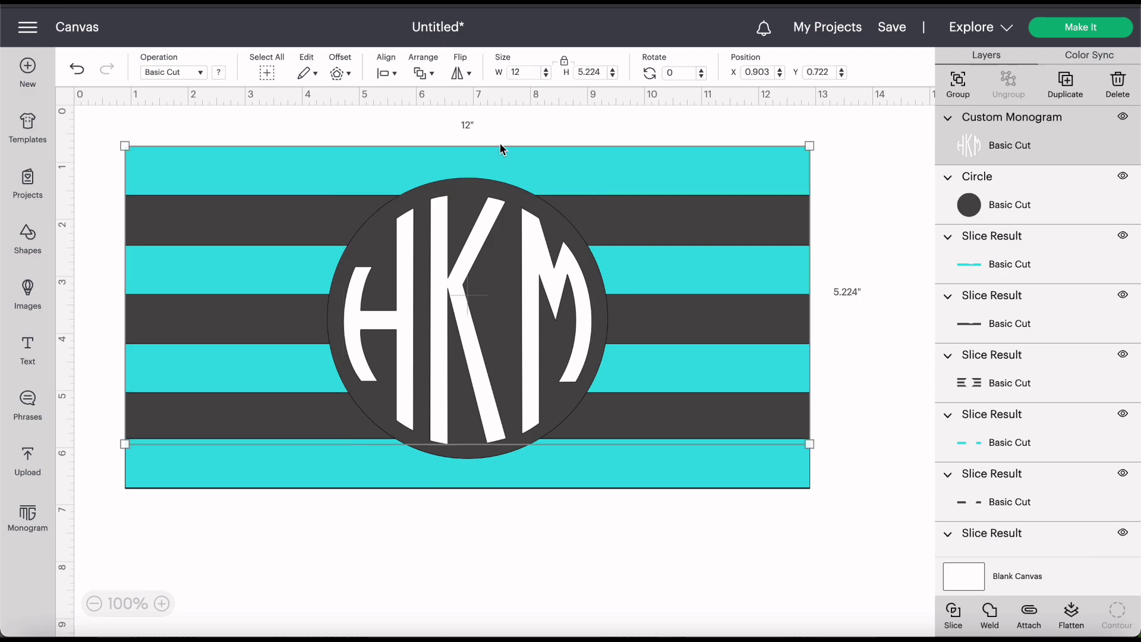
pyautogui.click(387, 73)
pyautogui.click(433, 138)
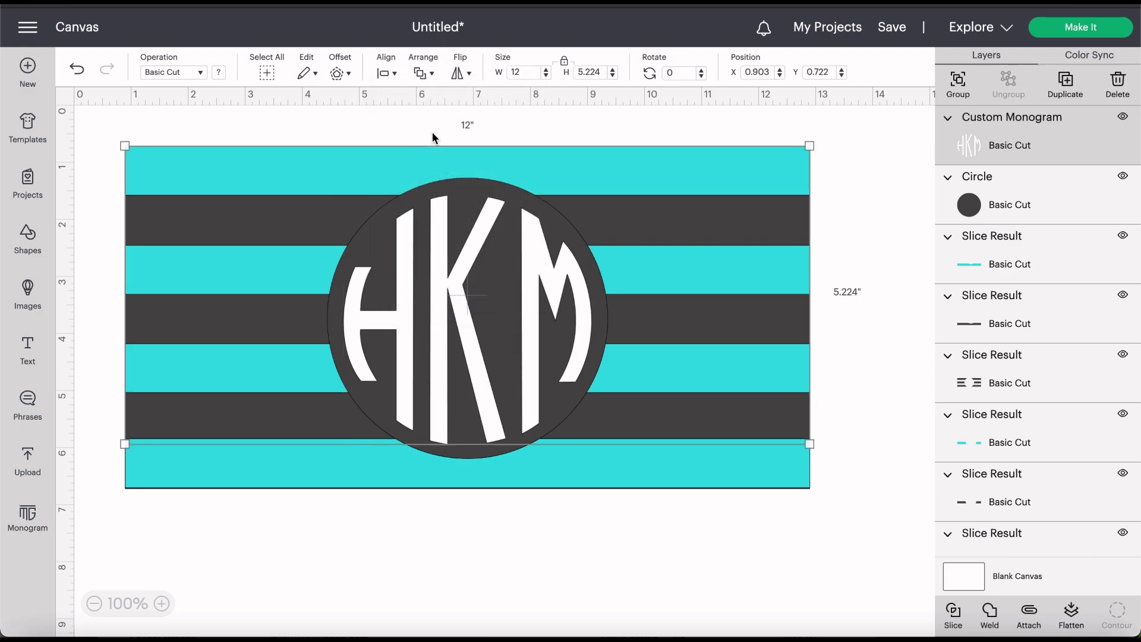
pyautogui.click(848, 321)
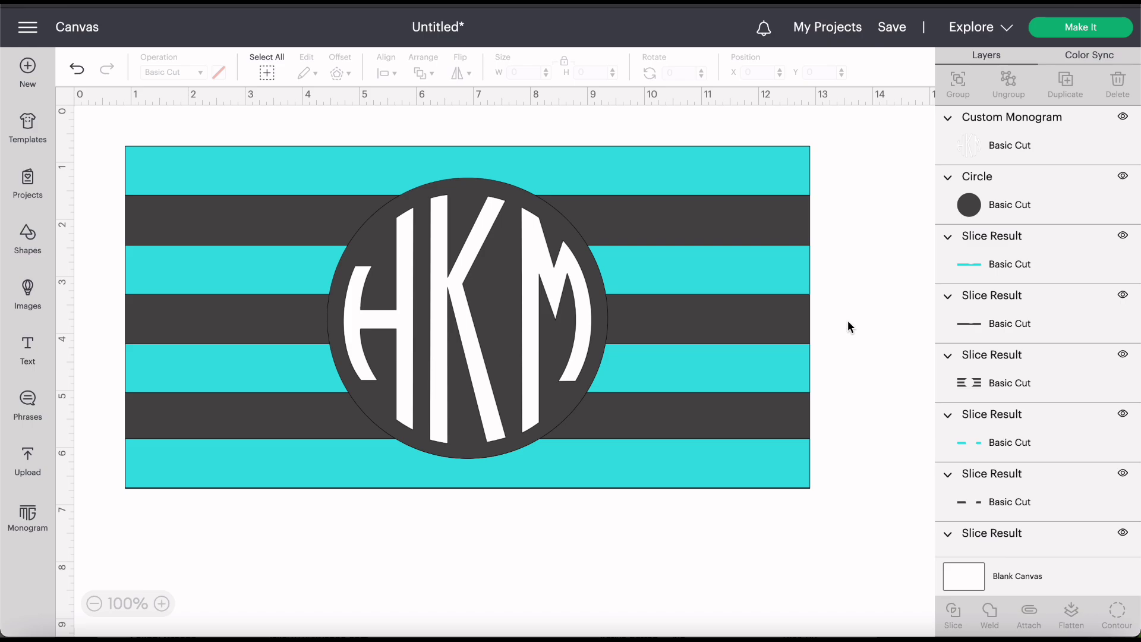
# Delete the full-width dark slice lying behind the bottom turquoise strip.
pyautogui.click(287, 220)
pyautogui.rightClick(288, 220)
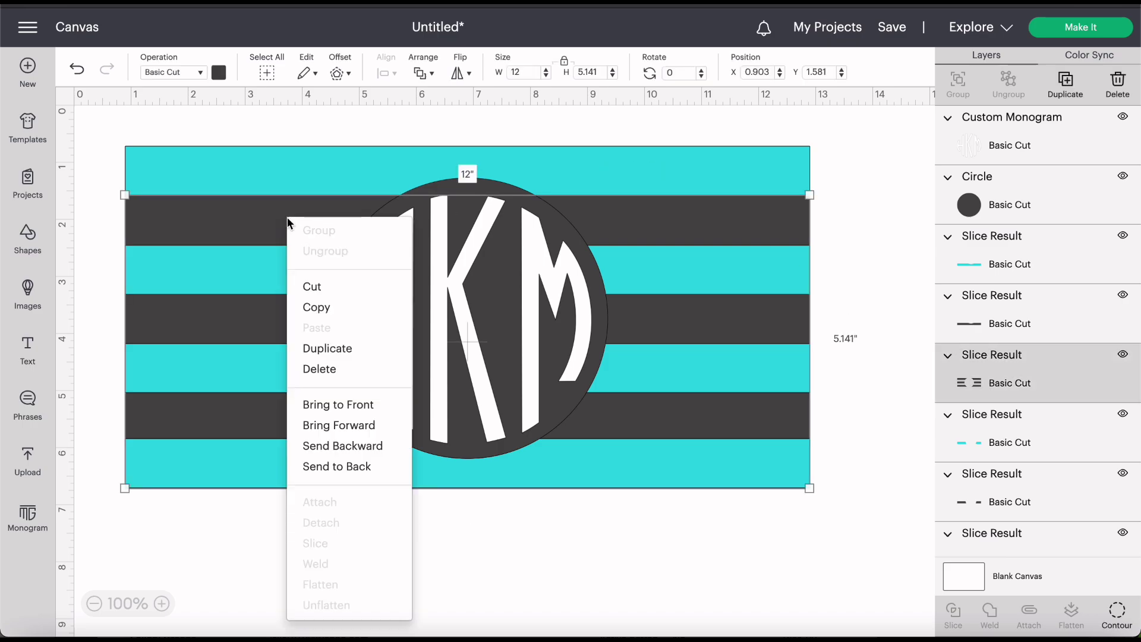
pyautogui.click(217, 220)
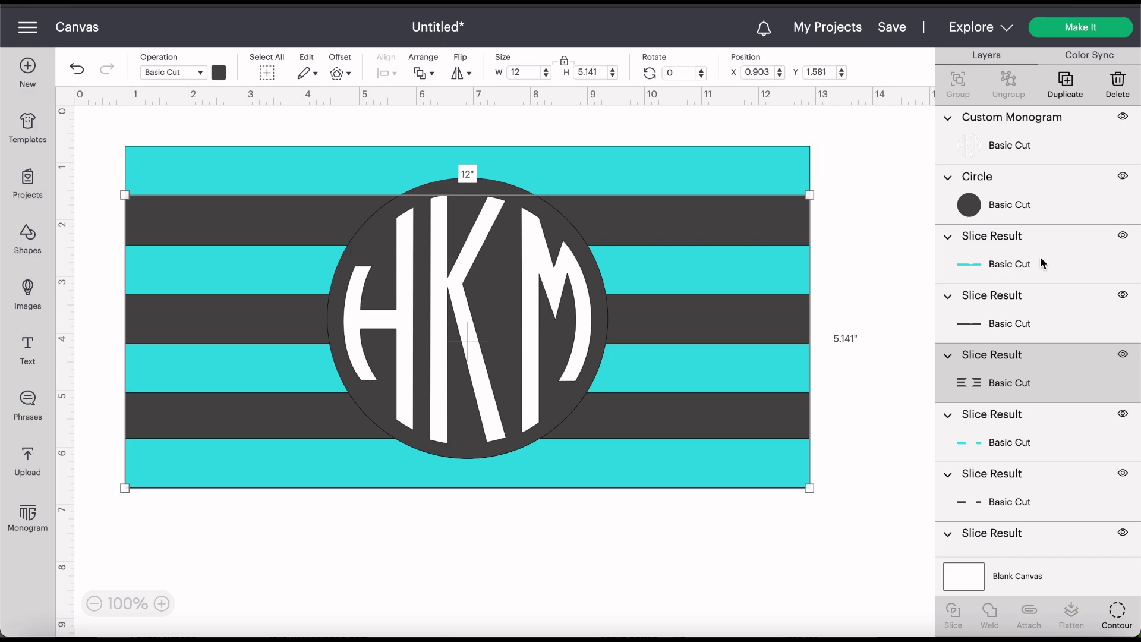
pyautogui.click(1011, 322)
pyautogui.rightClick(1011, 323)
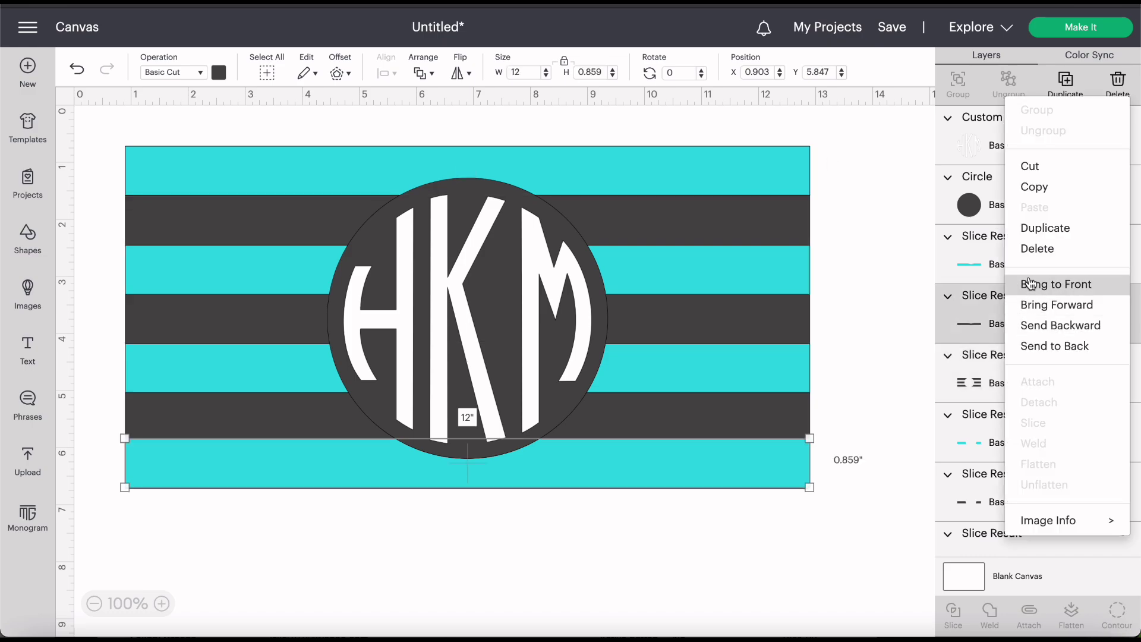
pyautogui.click(1034, 249)
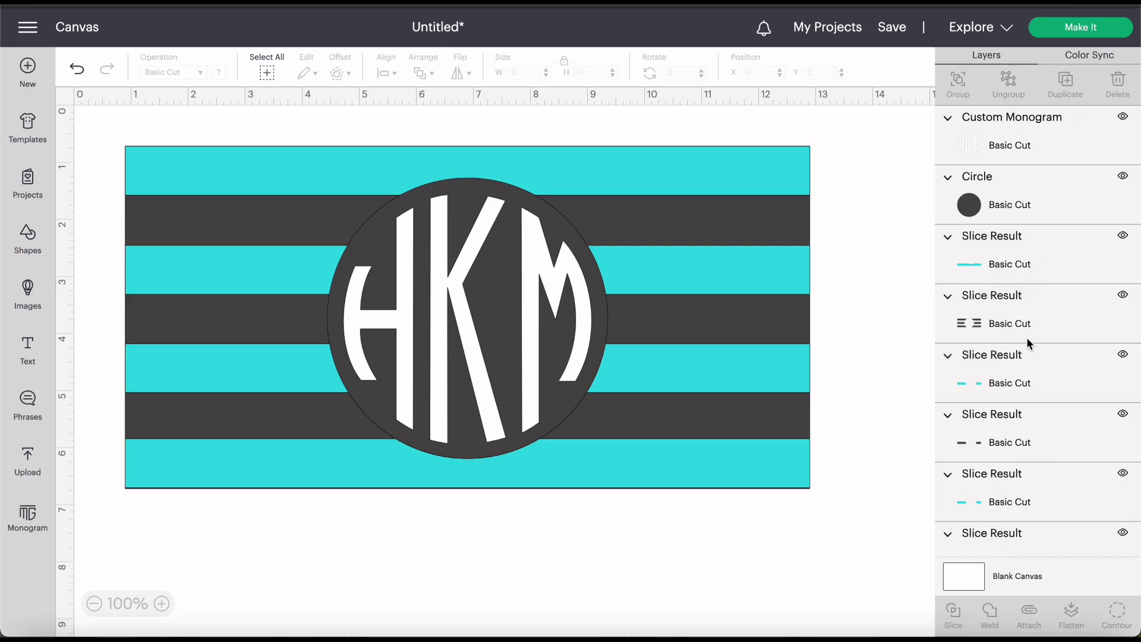
# Delete the dark stripe slice that fills the gaps between the turquoise strips.
pyautogui.click(1012, 322)
pyautogui.rightClick(1012, 323)
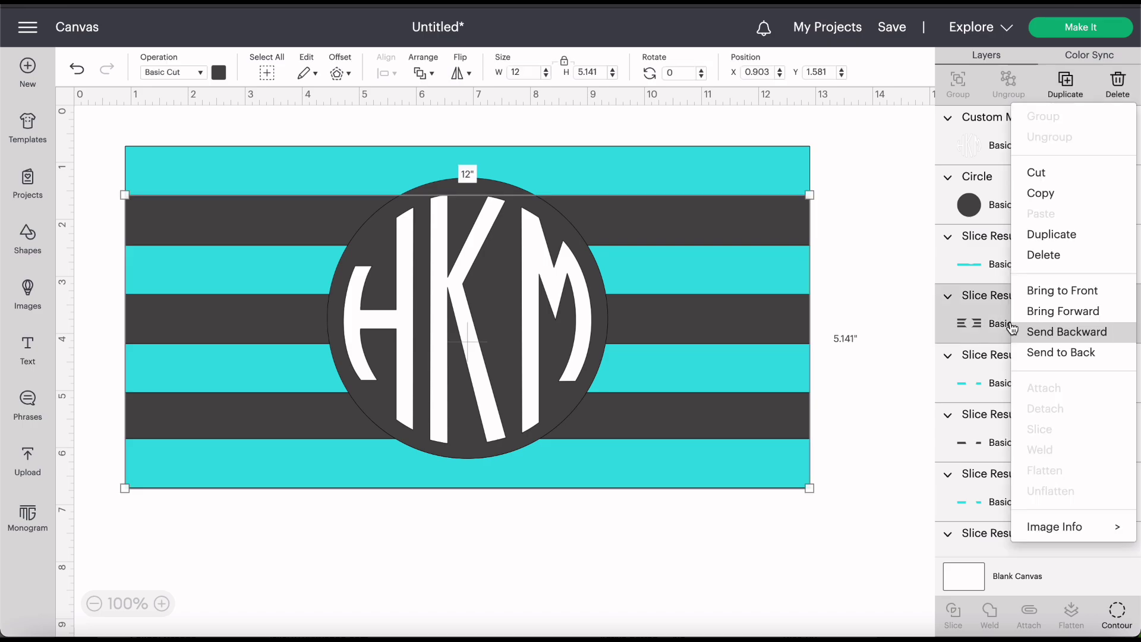
pyautogui.click(1037, 254)
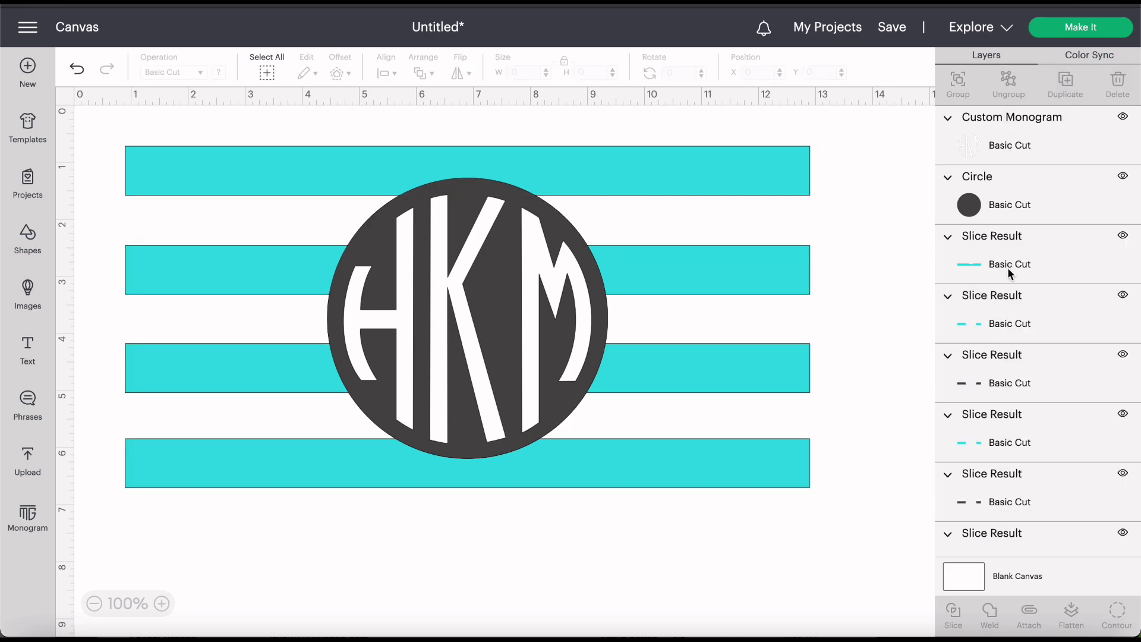
# Recolour the monogram dark grey and delete the dark circle behind it.
pyautogui.click(502, 277)
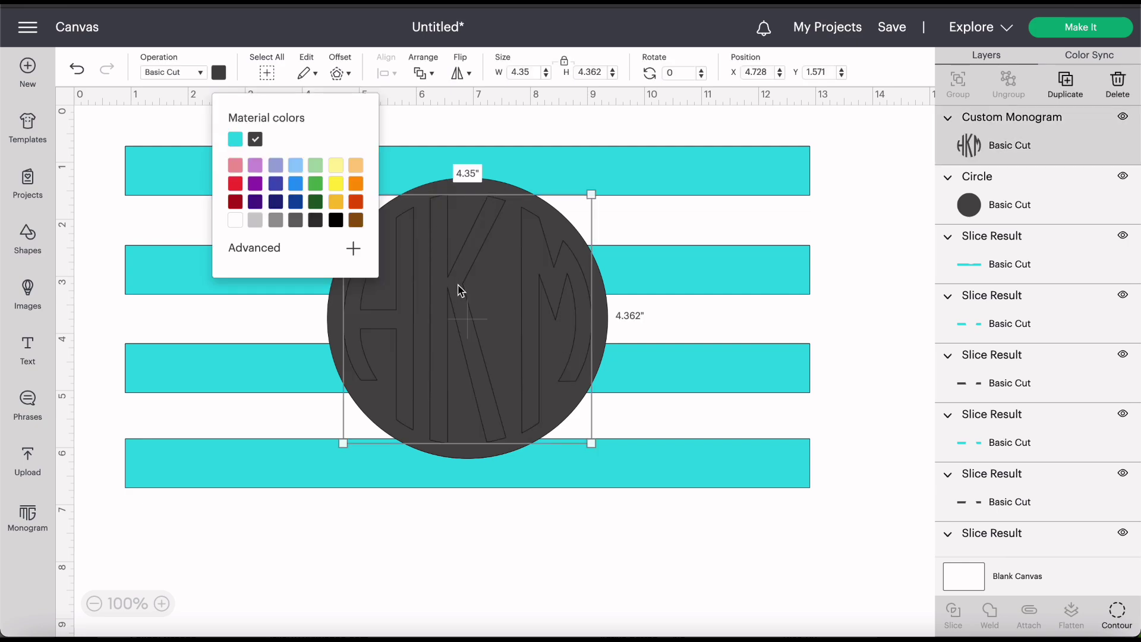
pyautogui.click(503, 196)
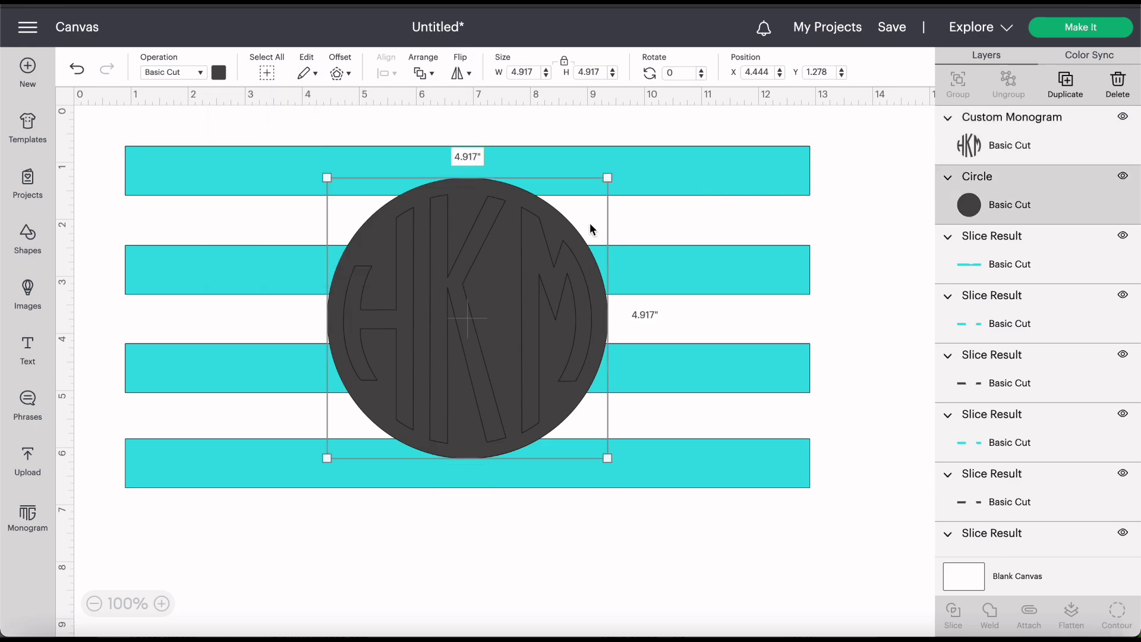
pyautogui.rightClick(971, 205)
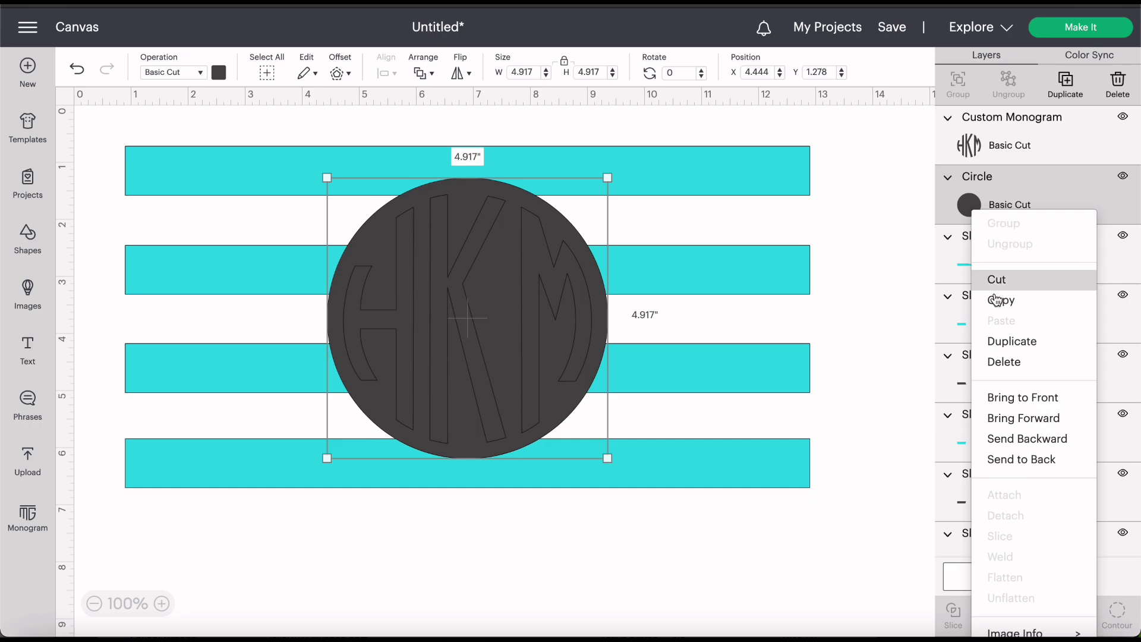
pyautogui.click(1012, 360)
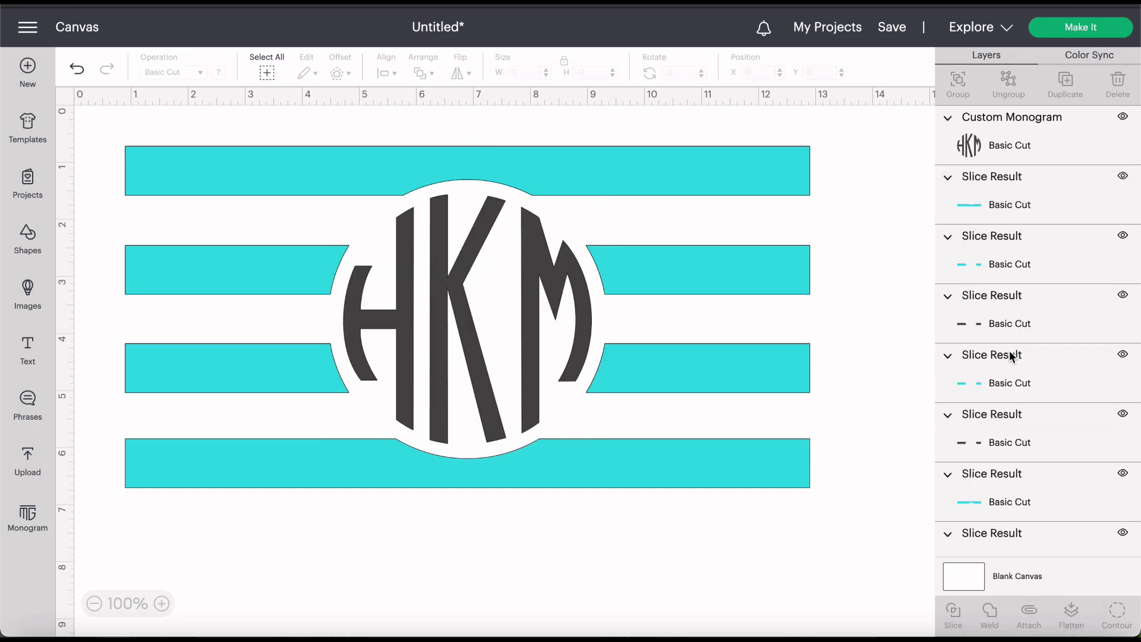